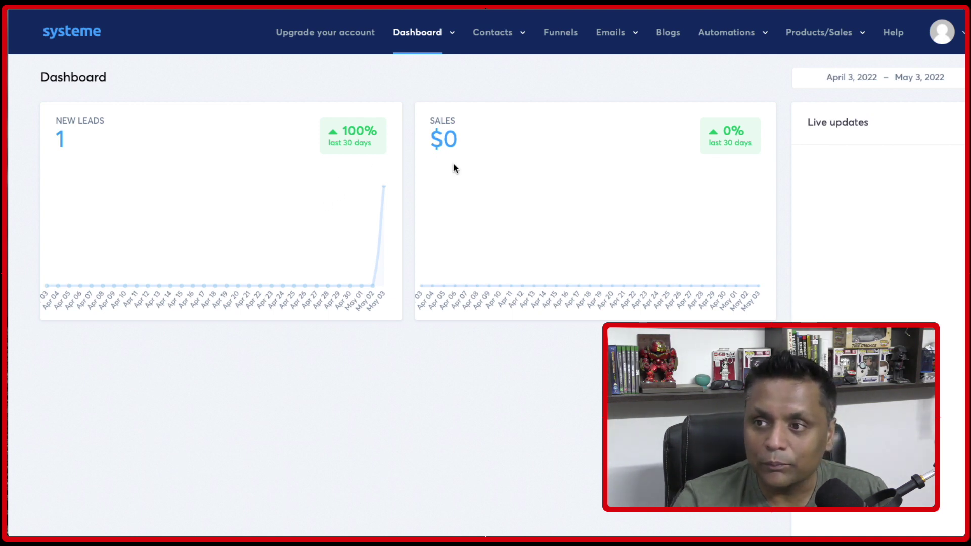
Create a new 'Build an audience' funnel named test123 with U.S. Dollar as its currency.
{"action": "left_click", "coordinate": [560, 33]}
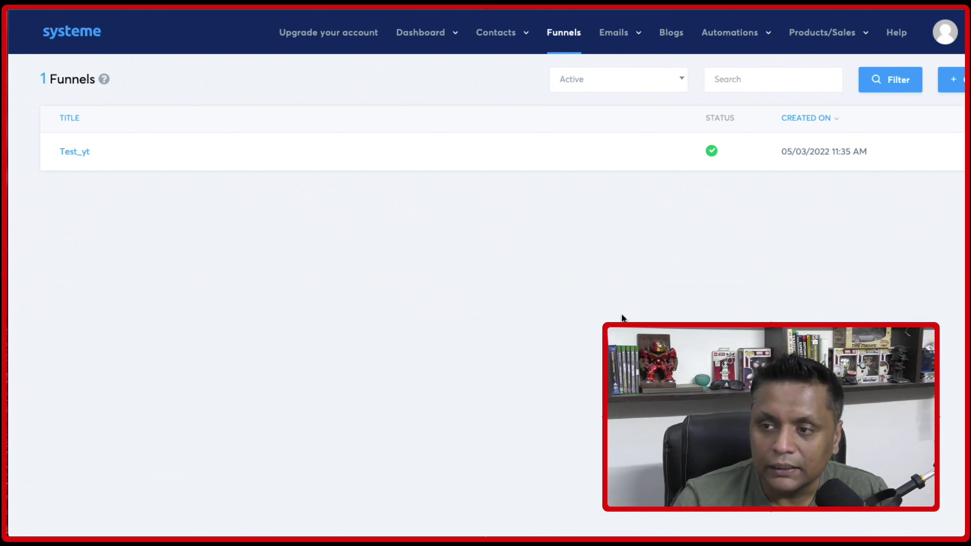
{"action": "left_click", "coordinate": [961, 84]}
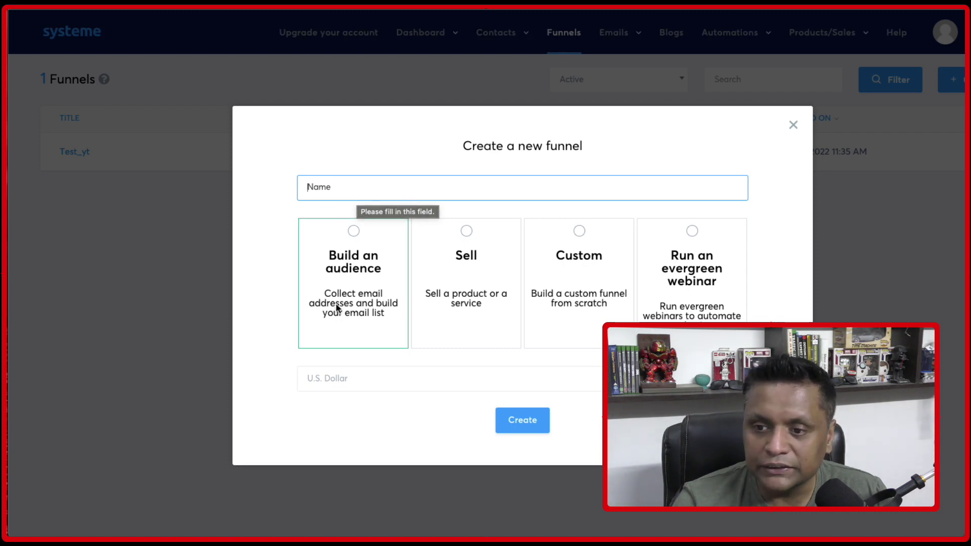
{"action": "left_click", "coordinate": [356, 198]}
{"action": "type", "text": "test"}
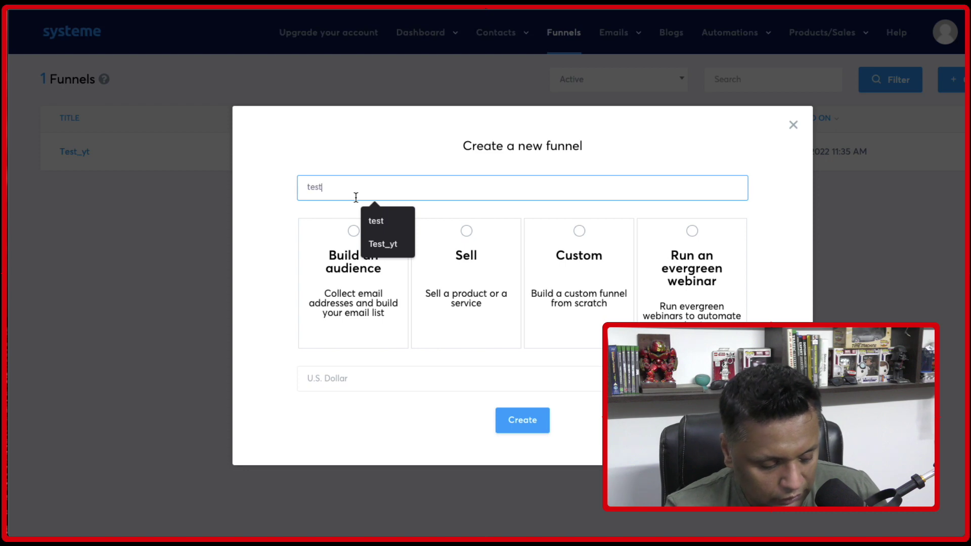
{"action": "type", "text": "123"}
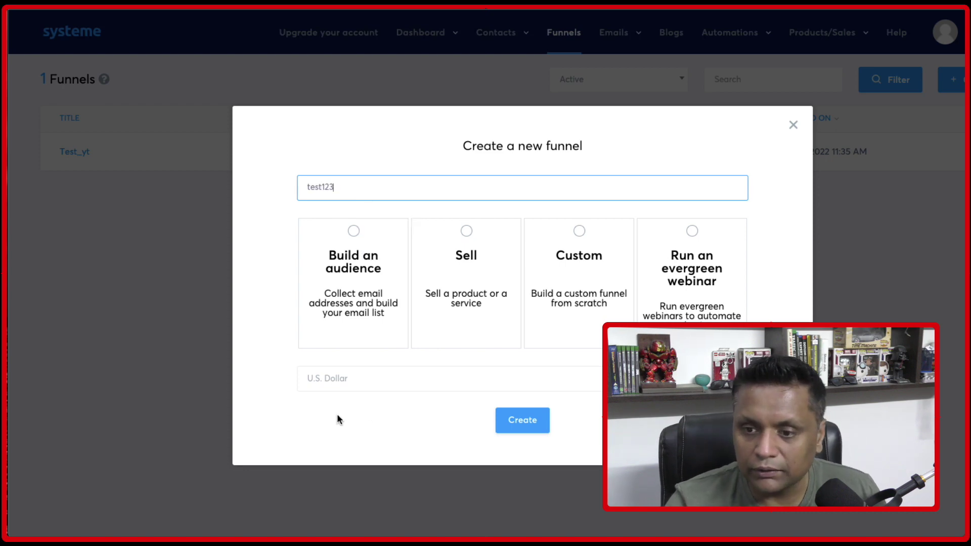
{"action": "left_click", "coordinate": [352, 236]}
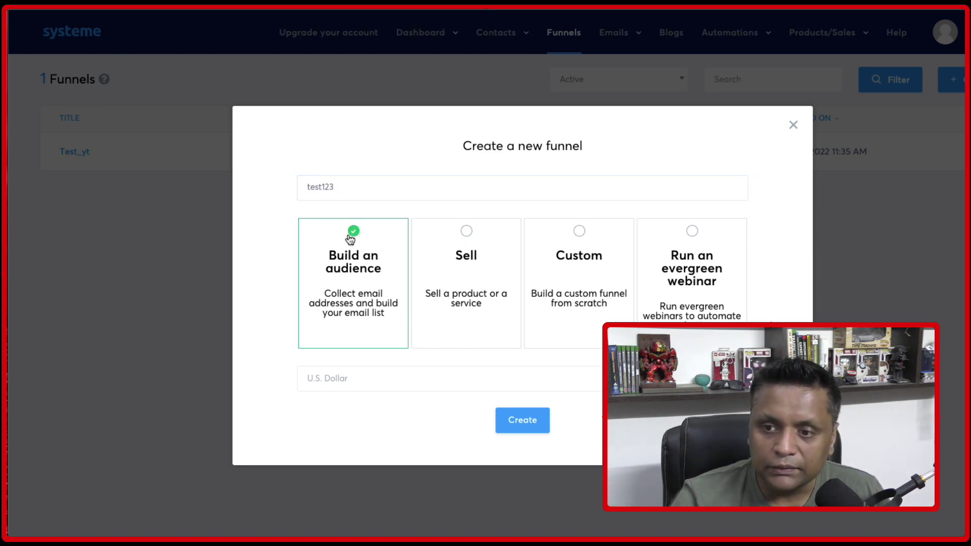
{"action": "left_click", "coordinate": [360, 383]}
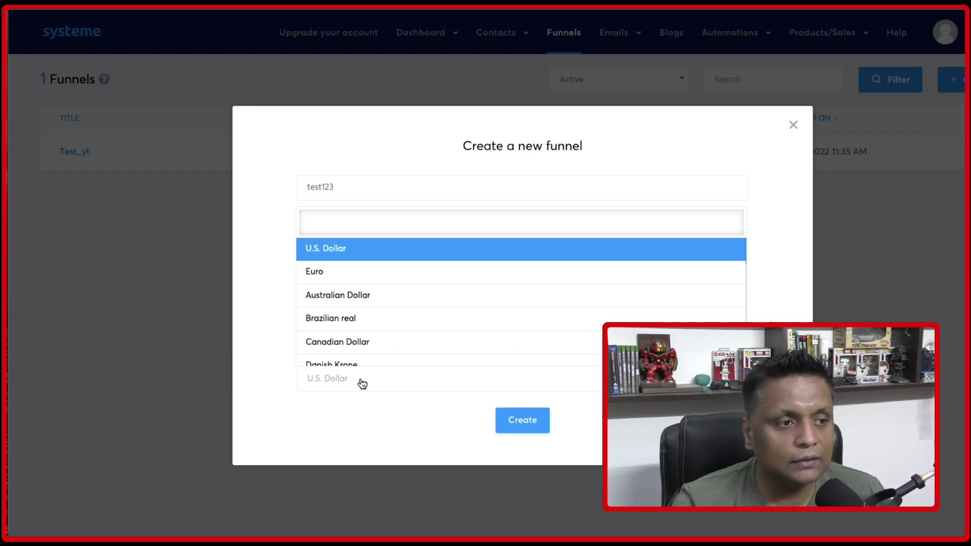
{"action": "left_click", "coordinate": [358, 427]}
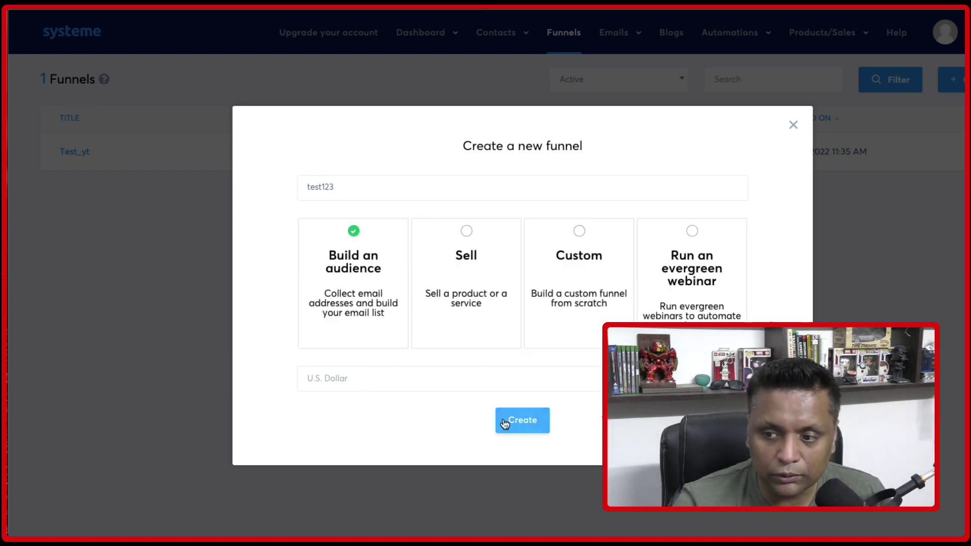
{"action": "left_click", "coordinate": [521, 420]}
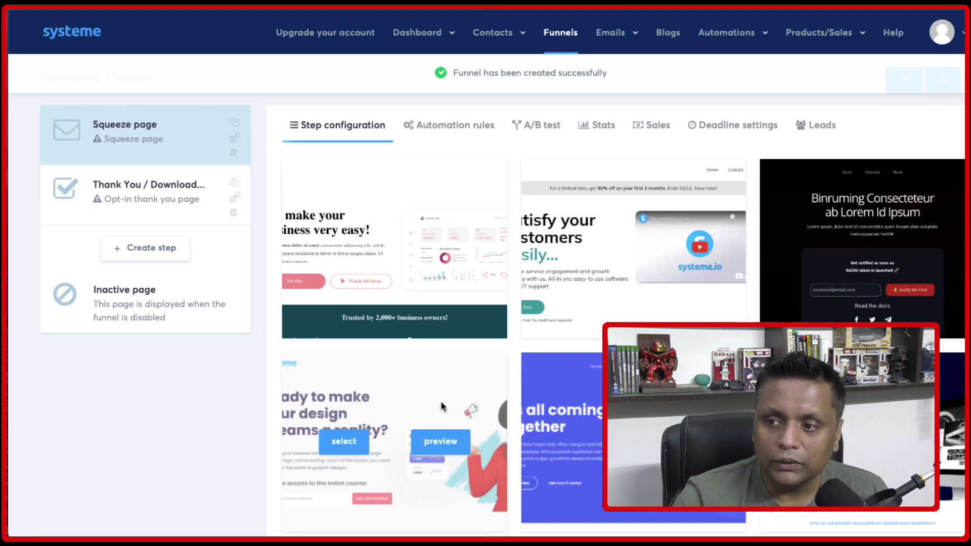
Browse the squeeze page templates and select the city-background '3 step system to sell on autopilot' one.
{"action": "scroll", "coordinate": [441, 401], "scroll_direction": "down", "scroll_amount": 3}
{"action": "scroll", "coordinate": [441, 401], "scroll_direction": "up", "scroll_amount": 3}
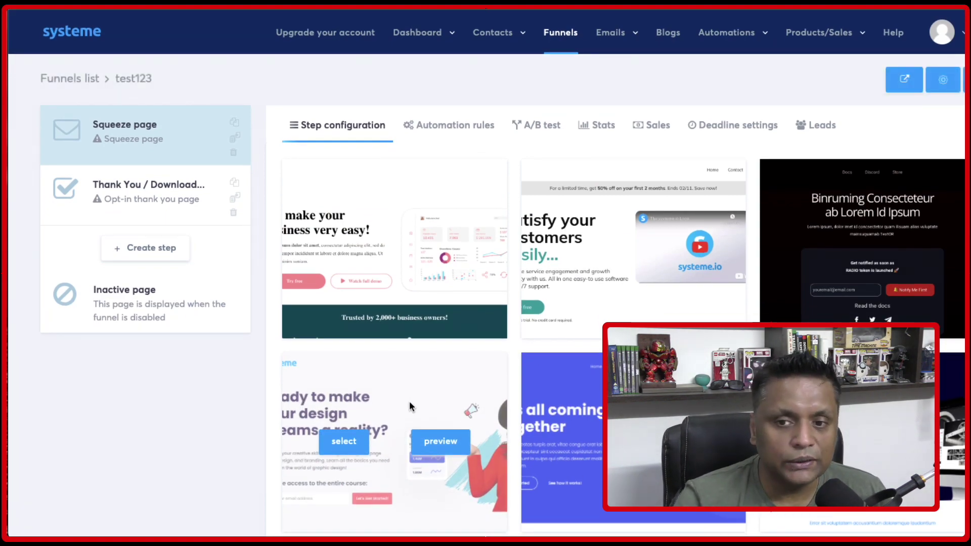
{"action": "scroll", "coordinate": [421, 423], "scroll_direction": "down", "scroll_amount": 1}
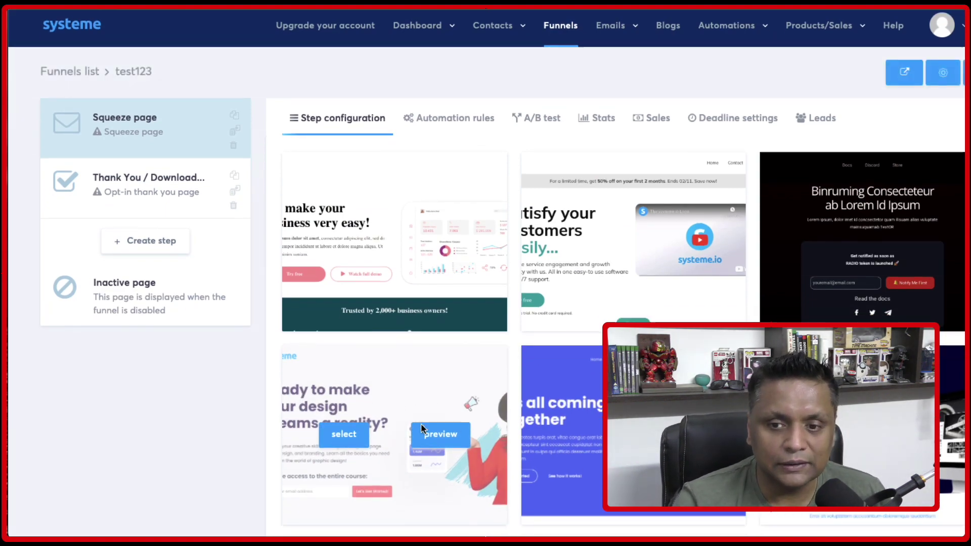
{"action": "scroll", "coordinate": [422, 429], "scroll_direction": "down", "scroll_amount": 7}
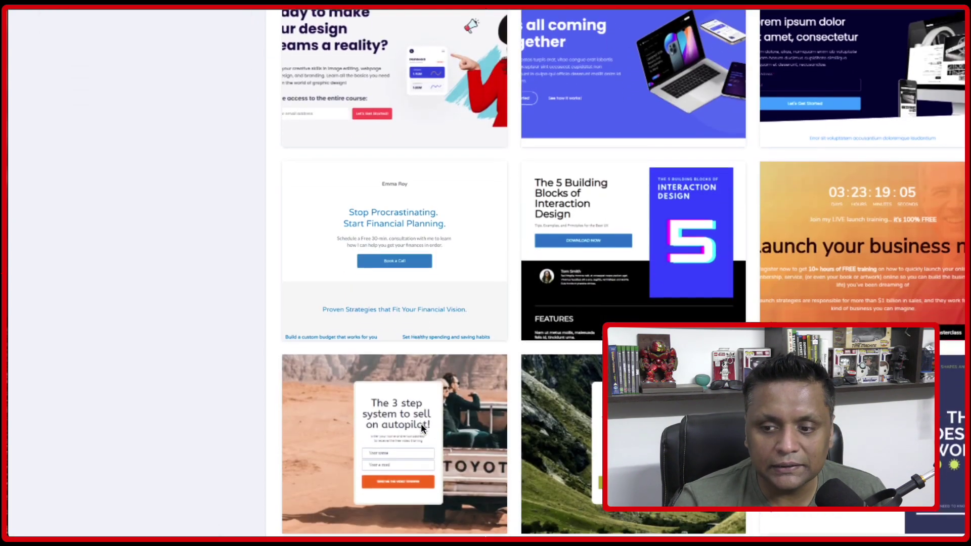
{"action": "scroll", "coordinate": [421, 429], "scroll_direction": "down", "scroll_amount": 5}
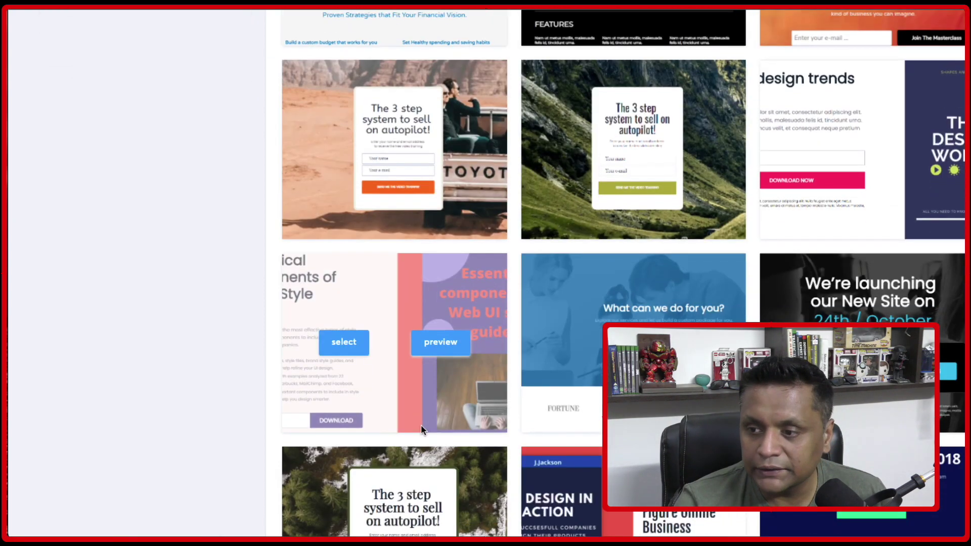
{"action": "scroll", "coordinate": [422, 429], "scroll_direction": "up", "scroll_amount": 4}
{"action": "scroll", "coordinate": [423, 430], "scroll_direction": "up", "scroll_amount": 10}
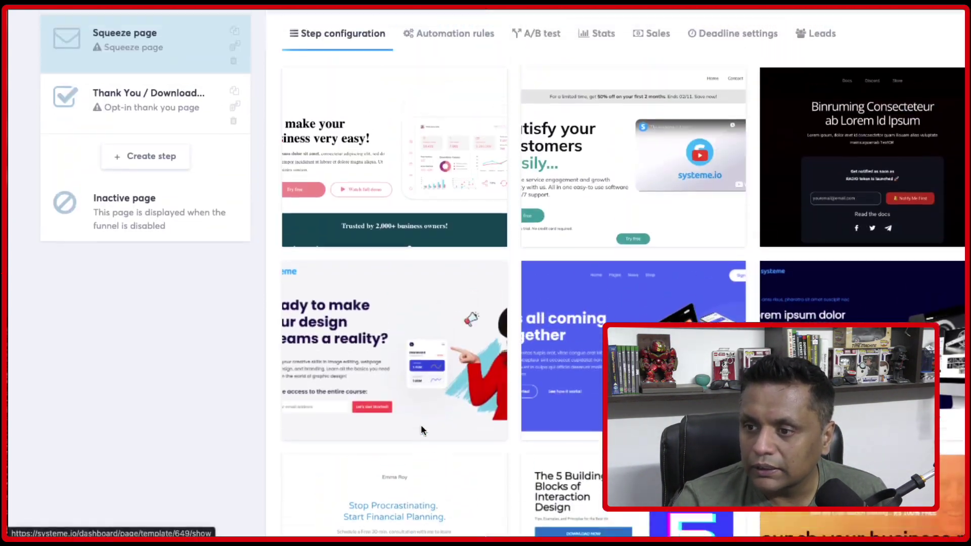
{"action": "scroll", "coordinate": [423, 430], "scroll_direction": "down", "scroll_amount": 20}
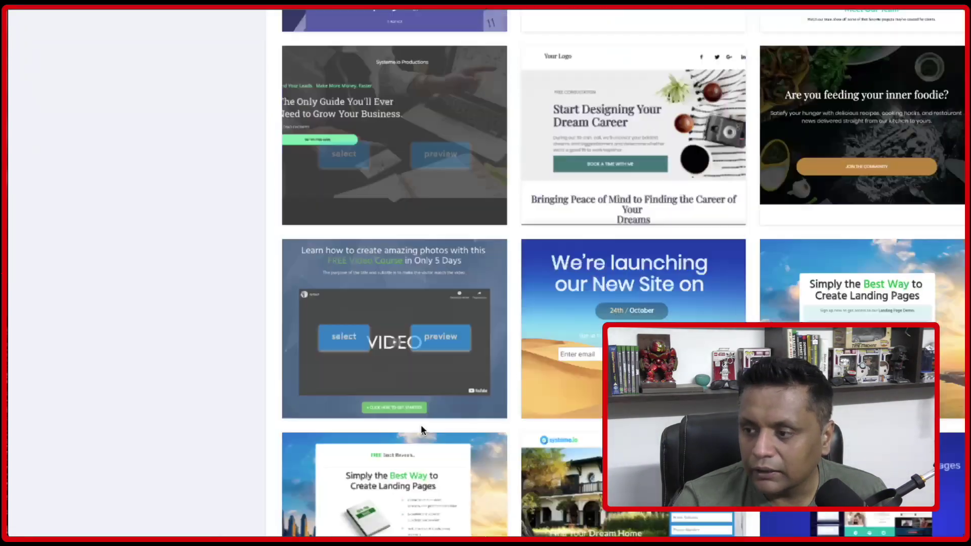
{"action": "scroll", "coordinate": [423, 430], "scroll_direction": "down", "scroll_amount": 5}
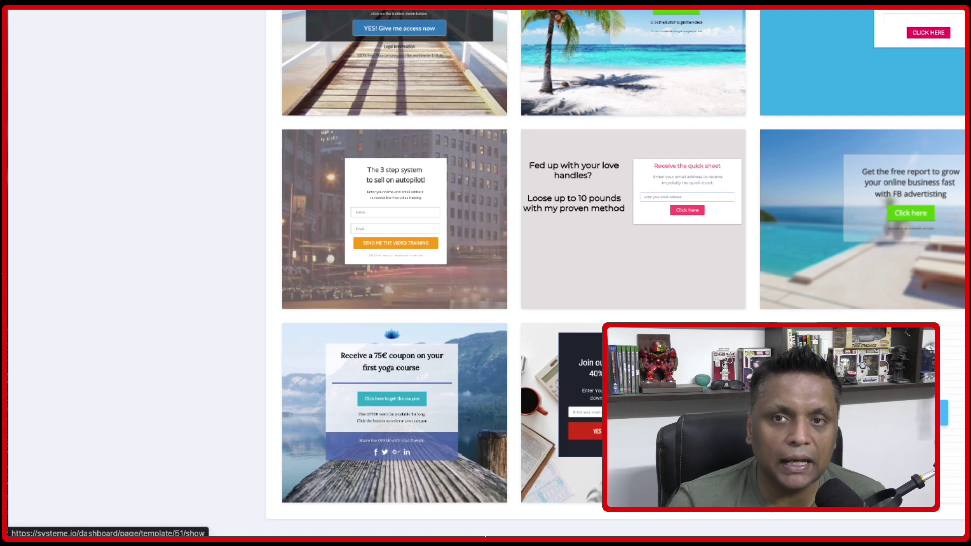
{"action": "scroll", "coordinate": [422, 430], "scroll_direction": "up", "scroll_amount": 2}
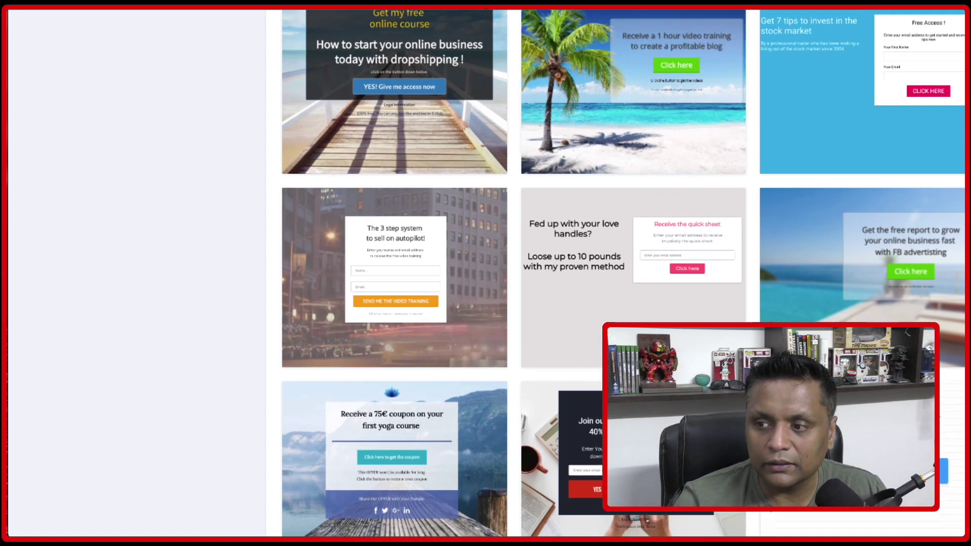
{"action": "scroll", "coordinate": [354, 384], "scroll_direction": "up", "scroll_amount": 1}
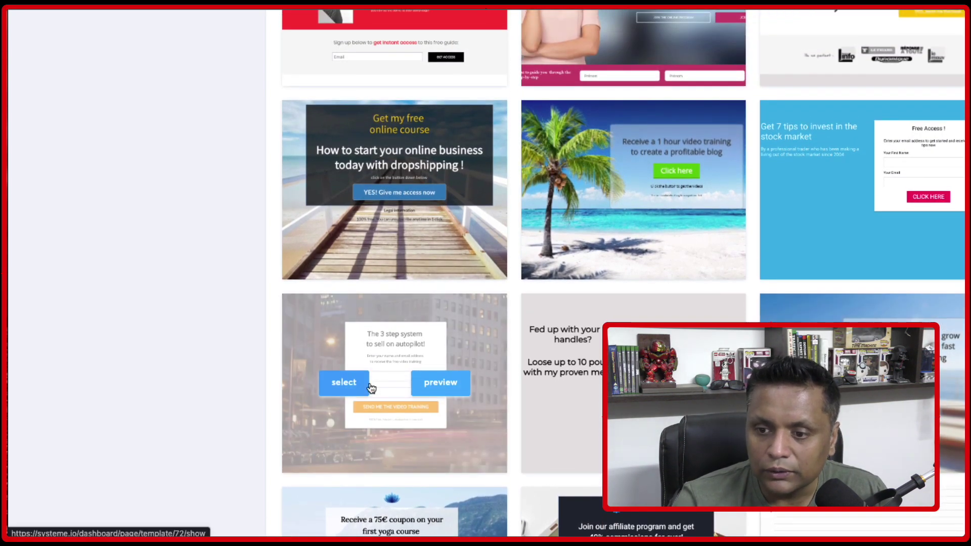
{"action": "left_click", "coordinate": [342, 384]}
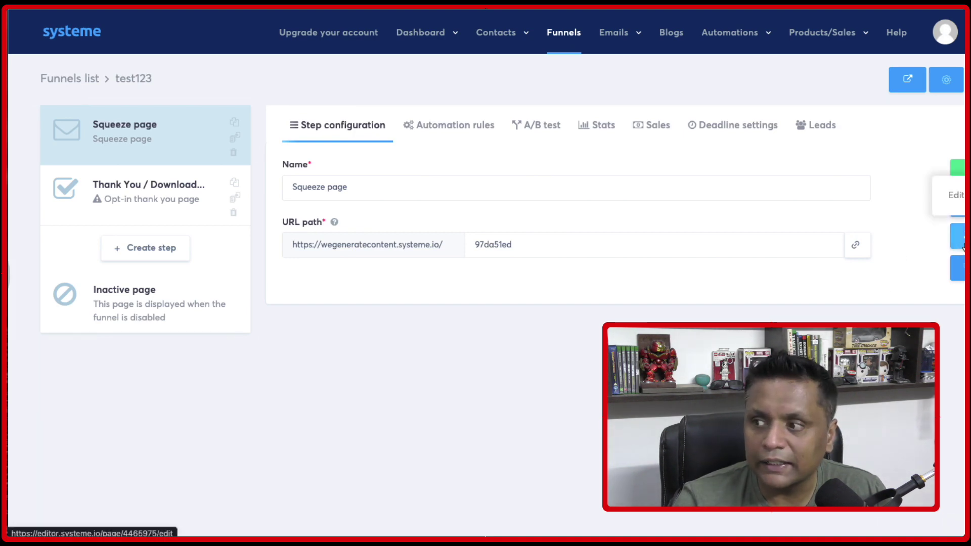
Open the squeeze page in the editor and bring up its section margin and colour settings.
{"action": "left_click", "coordinate": [960, 237]}
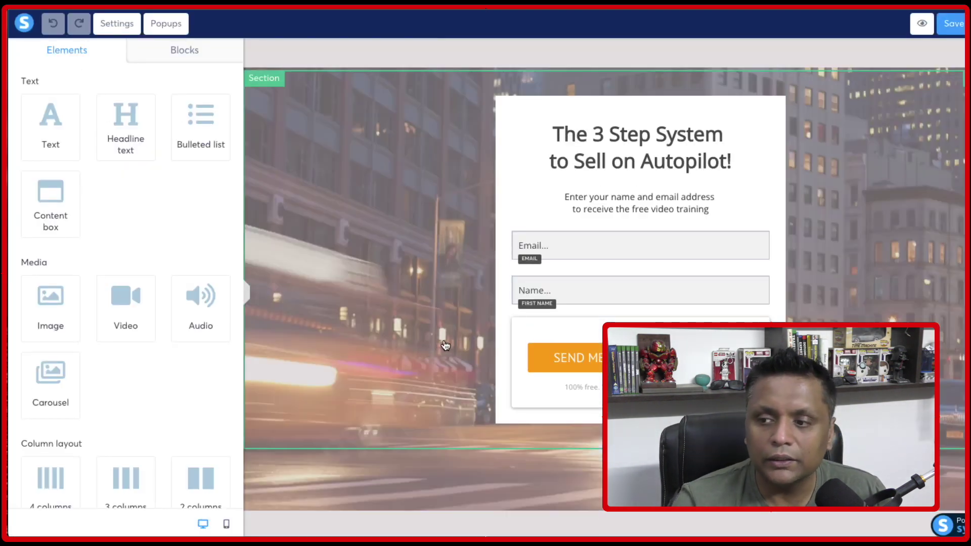
{"action": "left_click", "coordinate": [357, 150]}
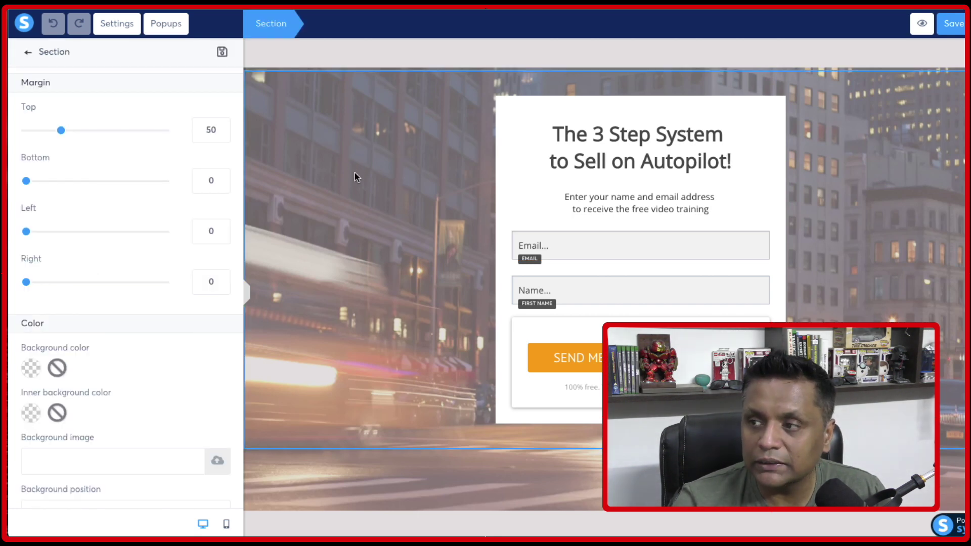
Inspect the city-background section's settings, then open the headline 'The 3 Step System to Sell on Autopilot!' for editing.
{"action": "left_click", "coordinate": [387, 99]}
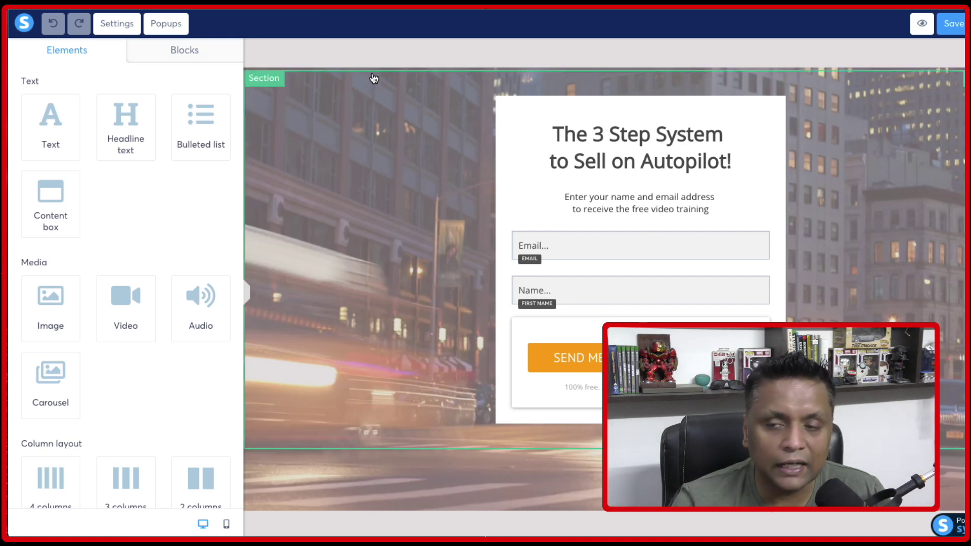
{"action": "left_click", "coordinate": [375, 86]}
{"action": "left_click", "coordinate": [374, 82]}
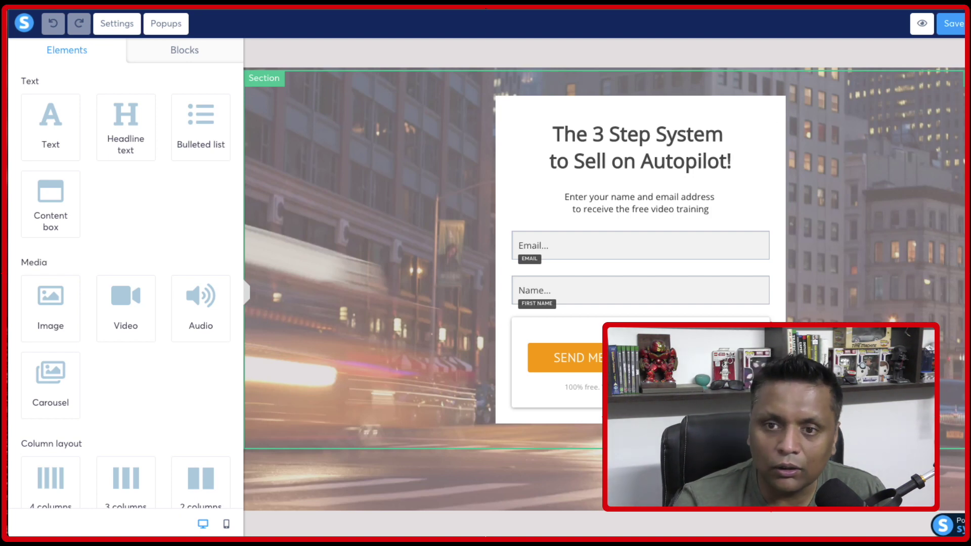
{"action": "left_click", "coordinate": [285, 195]}
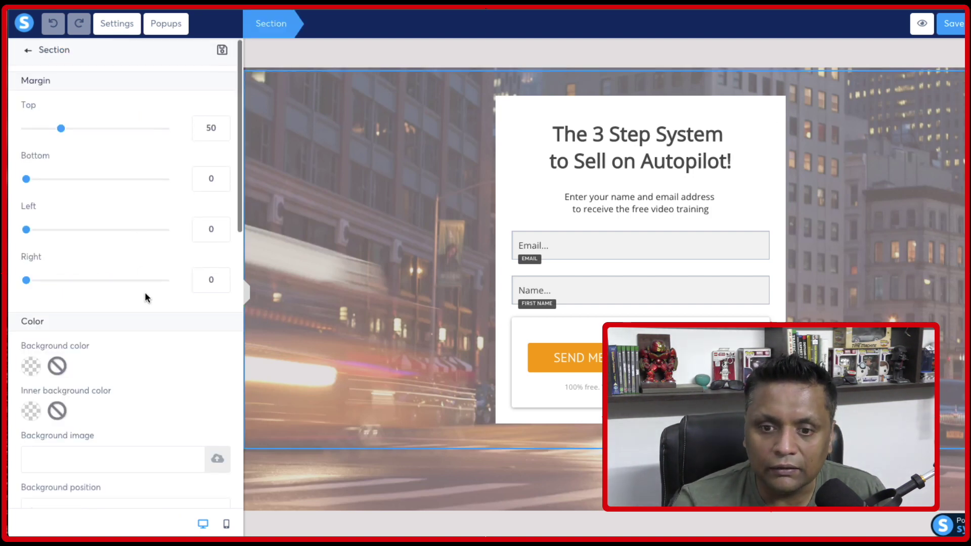
{"action": "scroll", "coordinate": [145, 292], "scroll_direction": "down", "scroll_amount": 5}
{"action": "scroll", "coordinate": [145, 293], "scroll_direction": "down", "scroll_amount": 1}
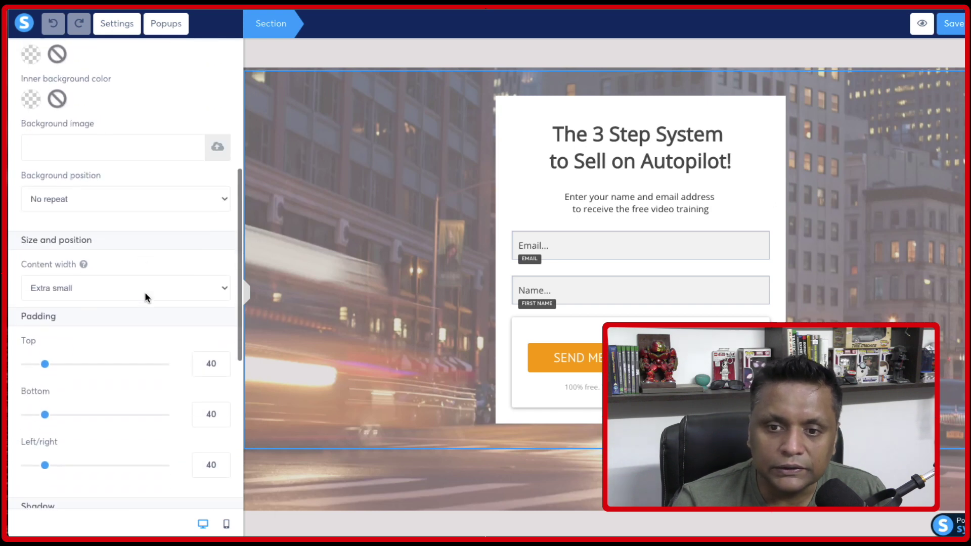
{"action": "scroll", "coordinate": [144, 292], "scroll_direction": "up", "scroll_amount": 3}
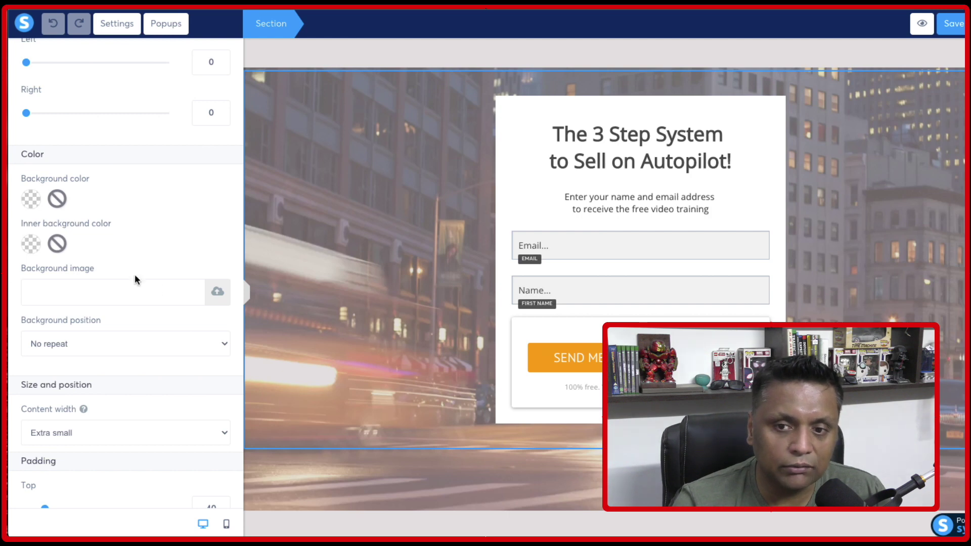
{"action": "scroll", "coordinate": [134, 274], "scroll_direction": "up", "scroll_amount": 3}
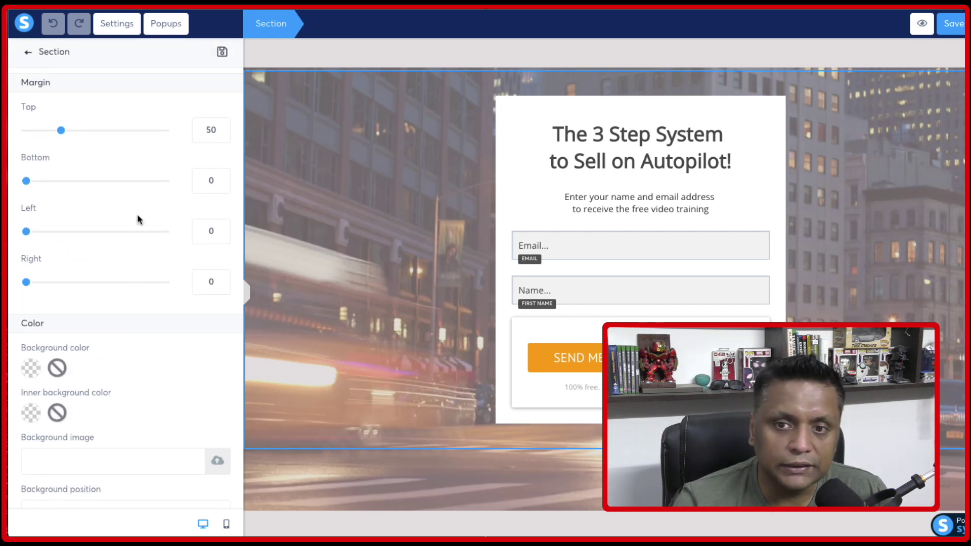
{"action": "scroll", "coordinate": [140, 338], "scroll_direction": "down", "scroll_amount": 10}
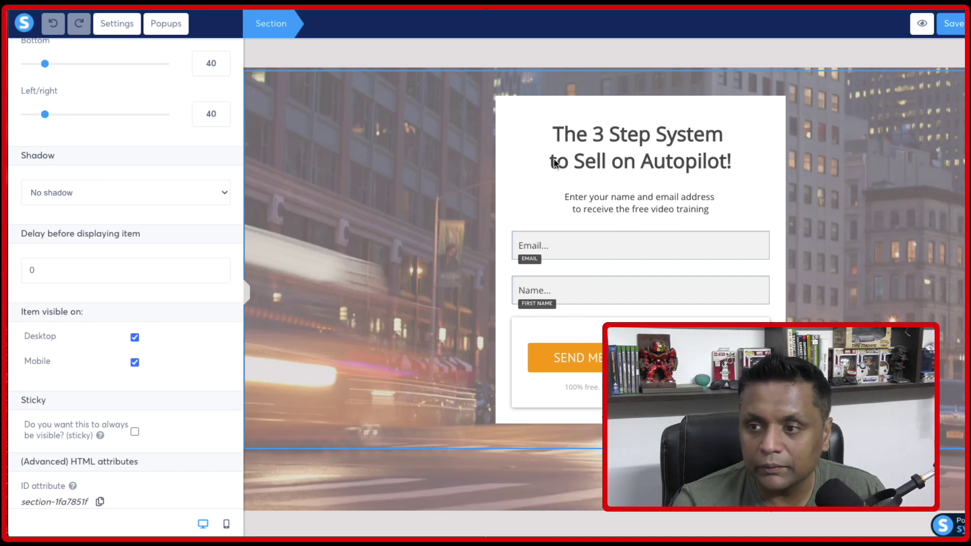
{"action": "key", "text": "Escape"}
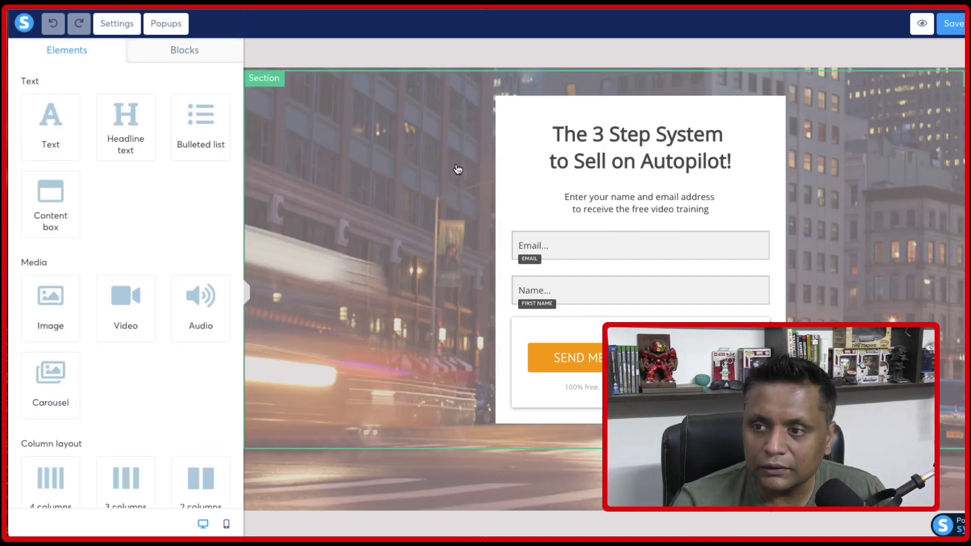
{"action": "left_click", "coordinate": [556, 150]}
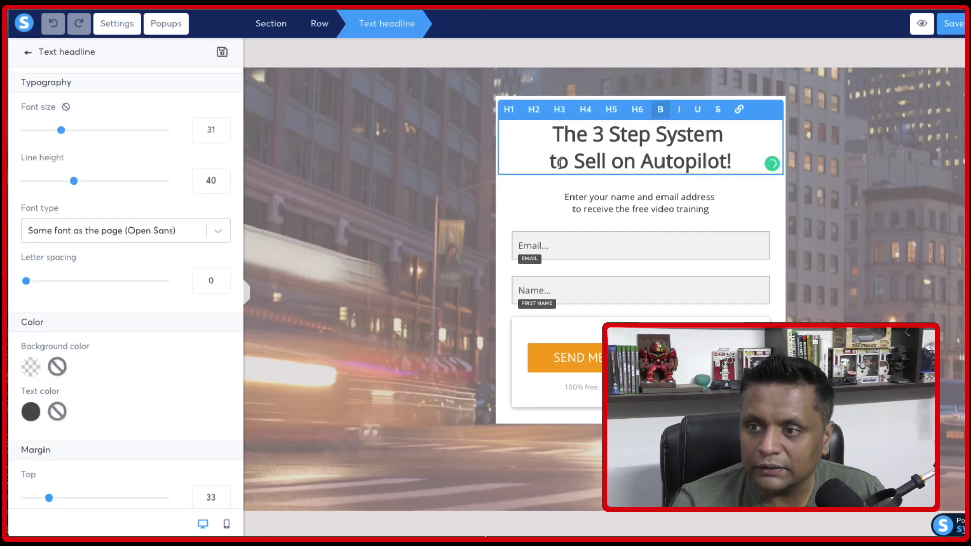
Type 'fgfgf' into the headline, enlarge it to size 35, and set the Google font Open Sans.
{"action": "type", "text": "fgfgf"}
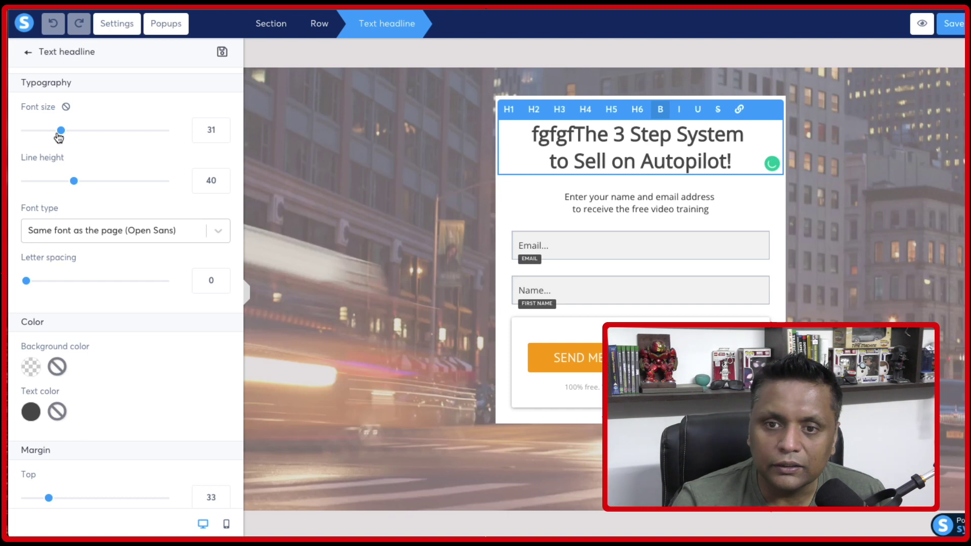
{"action": "left_click_drag", "start_coordinate": [59, 137], "coordinate": [68, 136]}
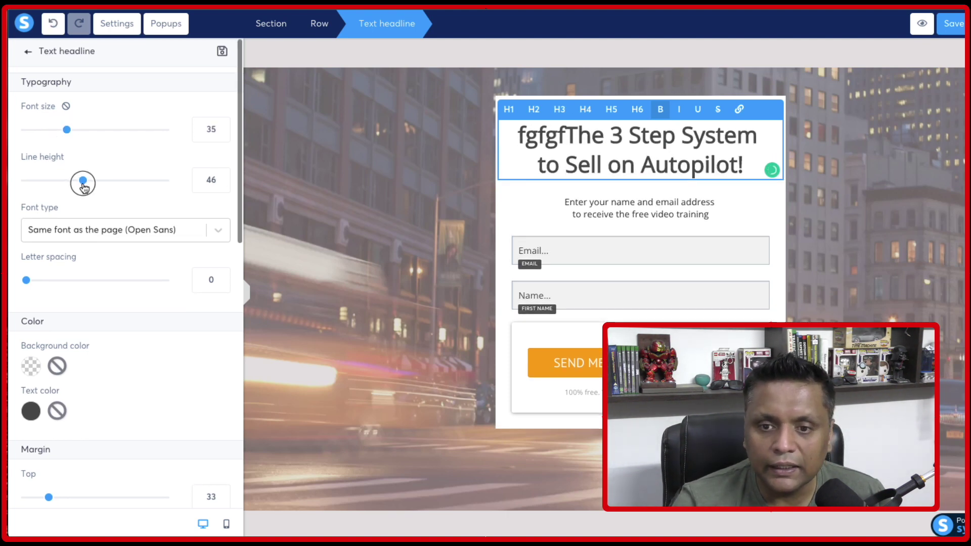
{"action": "left_click", "coordinate": [215, 234]}
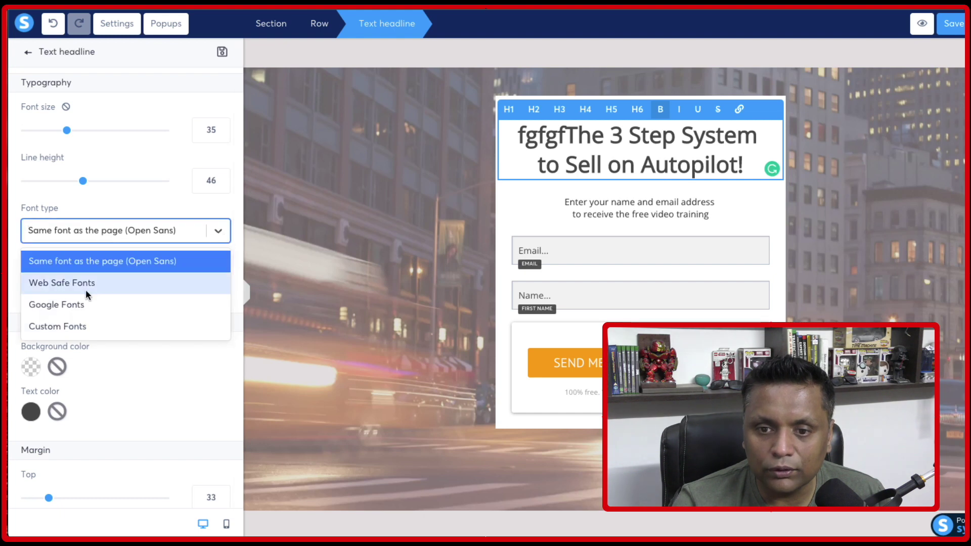
{"action": "left_click", "coordinate": [74, 302]}
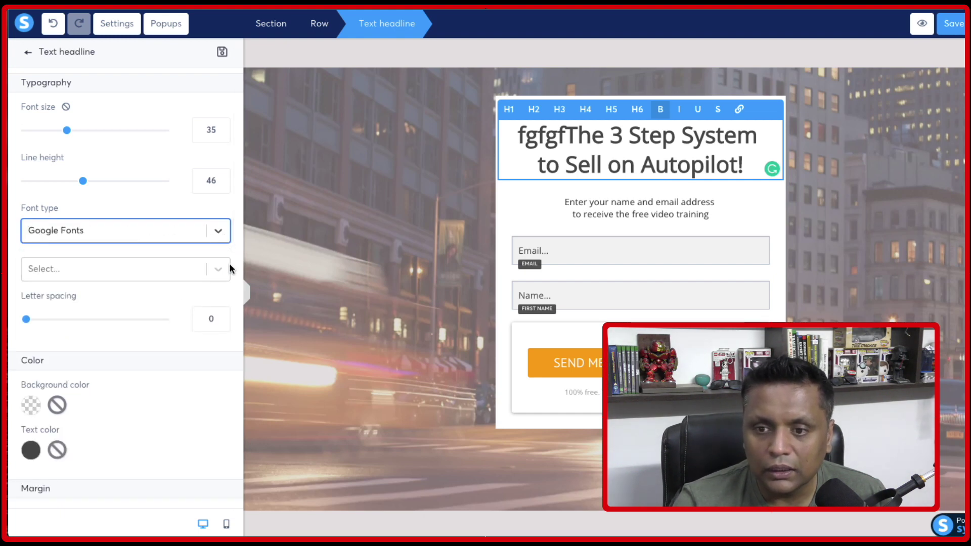
{"action": "left_click", "coordinate": [230, 268]}
{"action": "left_click", "coordinate": [65, 324]}
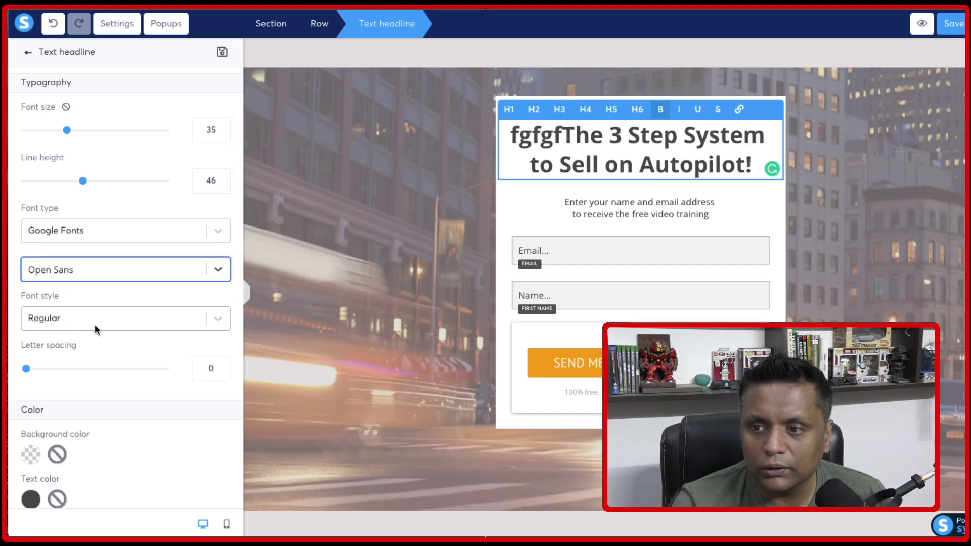
Set the headline's letter spacing to 1 and switch the editor to the mobile layout.
{"action": "left_click_drag", "start_coordinate": [24, 373], "coordinate": [36, 373]}
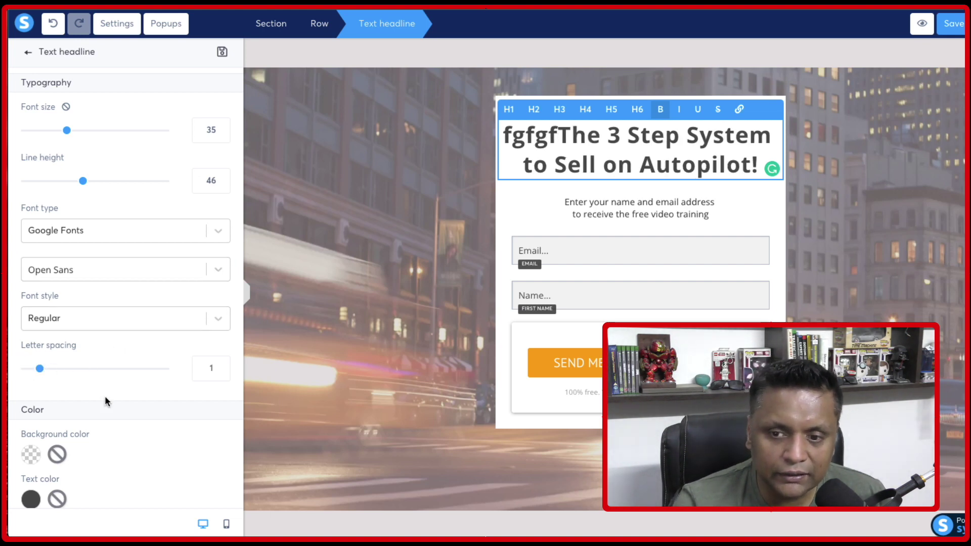
{"action": "scroll", "coordinate": [105, 395], "scroll_direction": "down", "scroll_amount": 3}
{"action": "scroll", "coordinate": [105, 396], "scroll_direction": "down", "scroll_amount": 5}
{"action": "scroll", "coordinate": [104, 396], "scroll_direction": "down", "scroll_amount": 5}
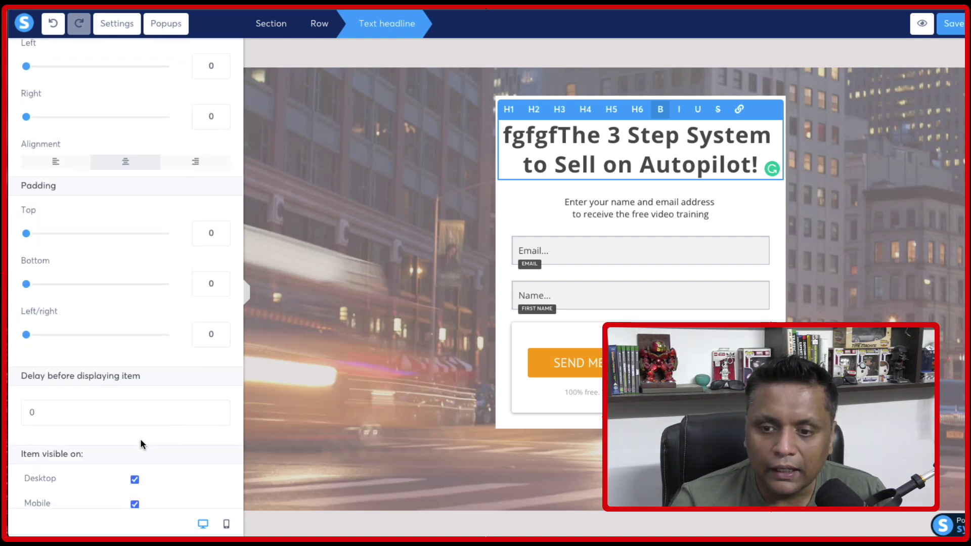
{"action": "left_click", "coordinate": [226, 526]}
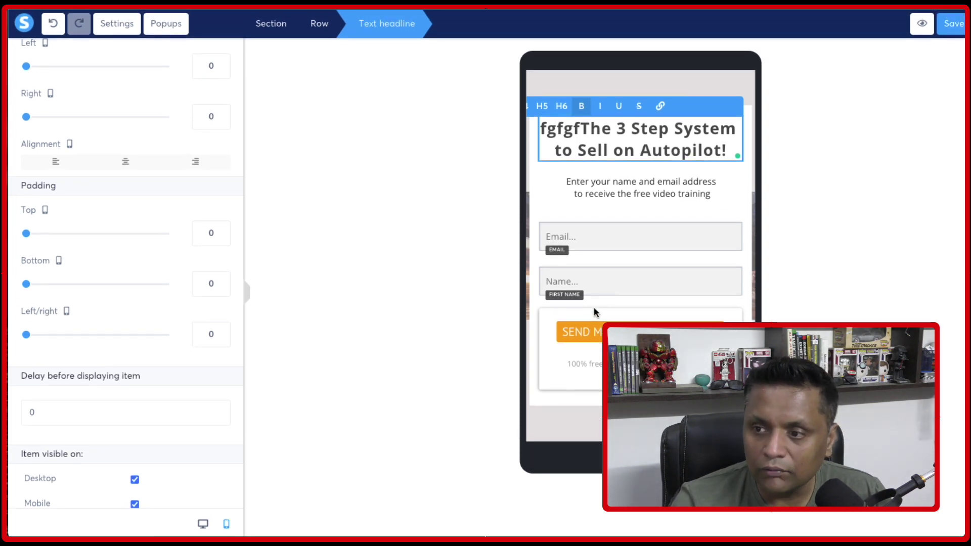
Check the headline in the mobile layout, then return to the desktop layout.
{"action": "scroll", "coordinate": [135, 202], "scroll_direction": "up", "scroll_amount": 10}
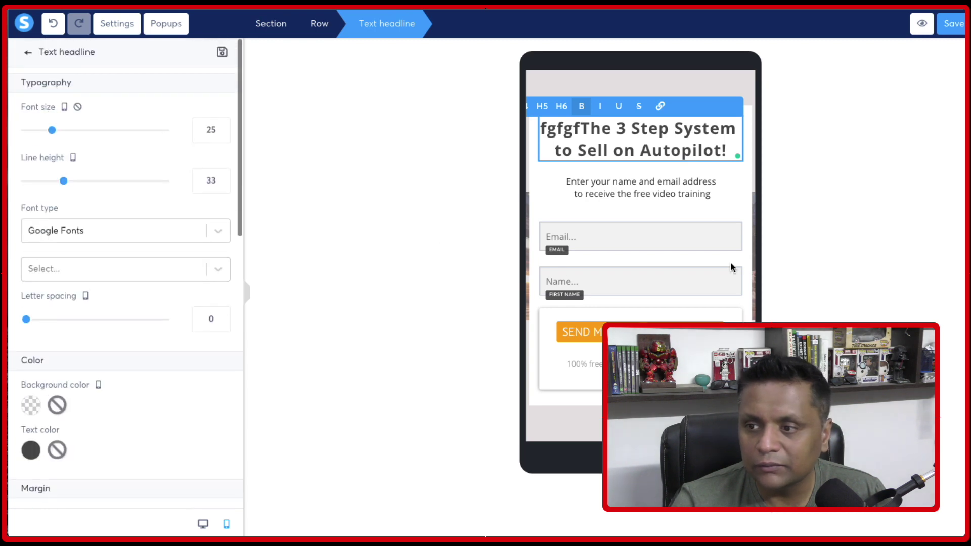
{"action": "left_click", "coordinate": [203, 526]}
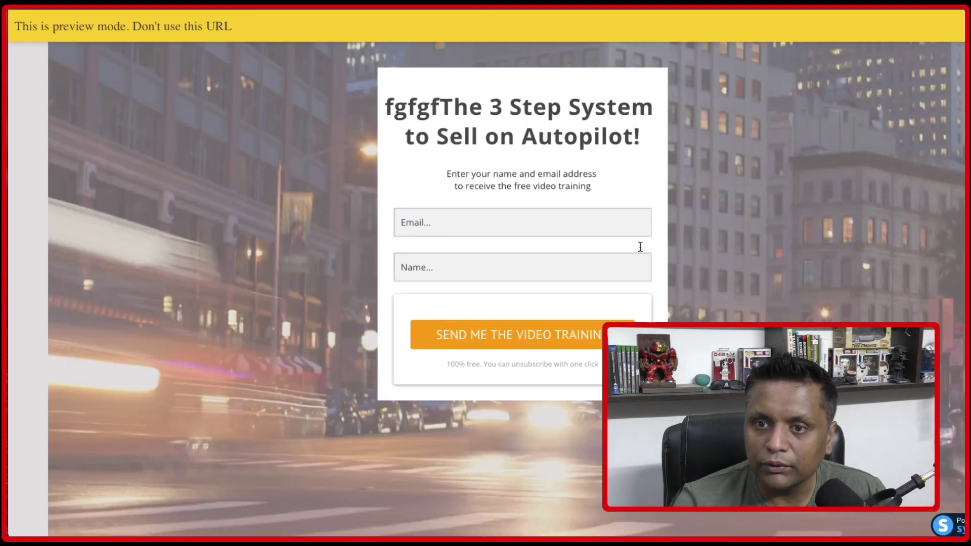
Close the preview, save the squeeze page with Ctrl+S, and return to the Squeeze page step settings.
{"action": "scroll", "coordinate": [706, 259], "scroll_direction": "down", "scroll_amount": 2}
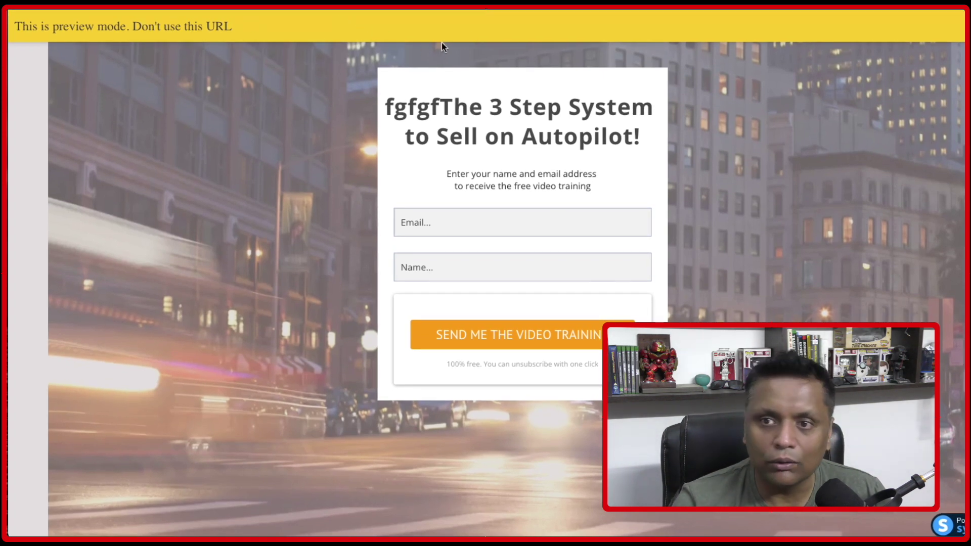
{"action": "key", "text": "ctrl+w"}
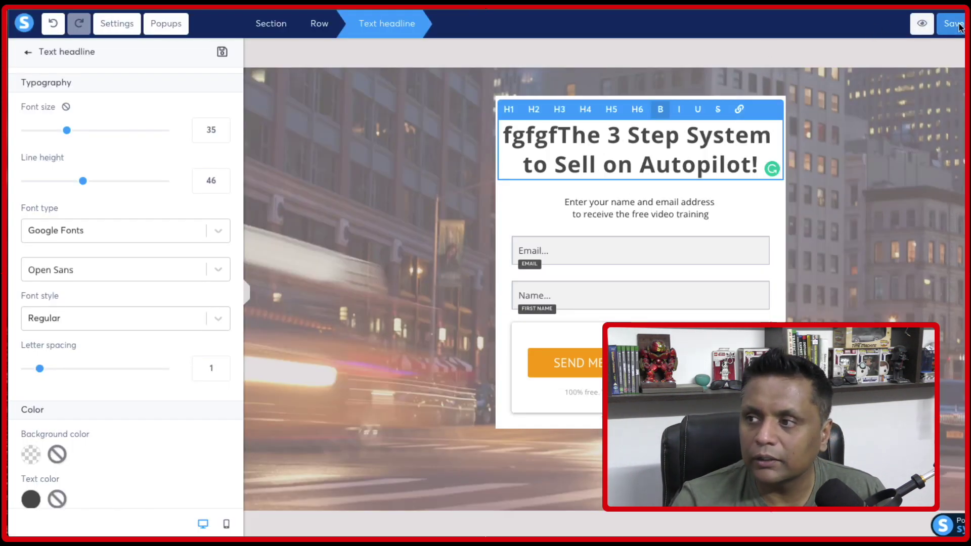
{"action": "key", "text": "ctrl+s"}
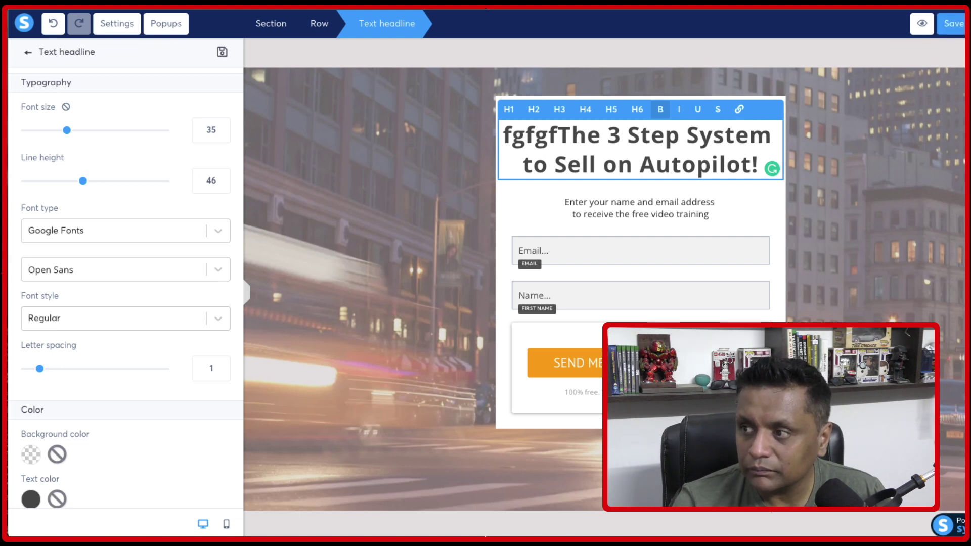
{"action": "key", "text": "alt+Left"}
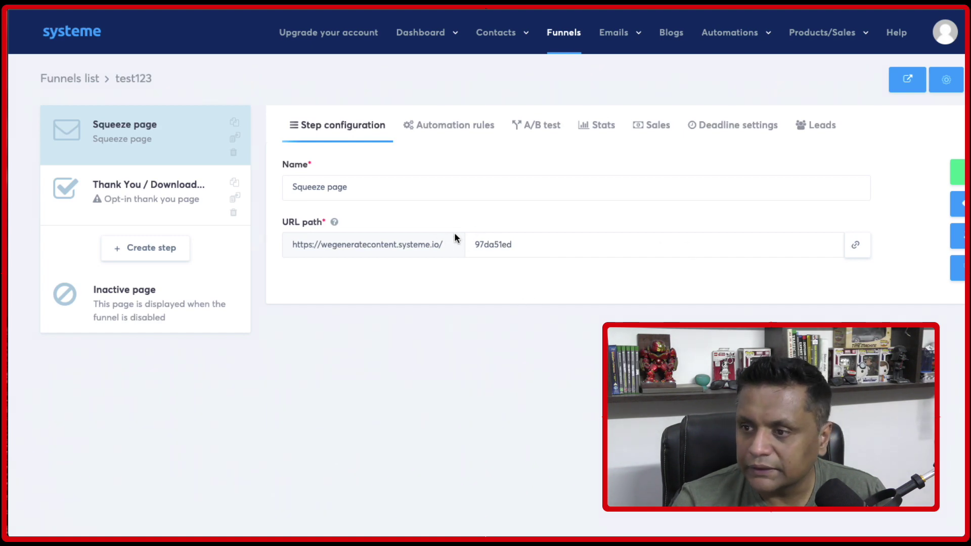
Apply the blue 'Thank you!' Download PDF template to the Thank You / Download step and open it for editing.
{"action": "left_click", "coordinate": [106, 191]}
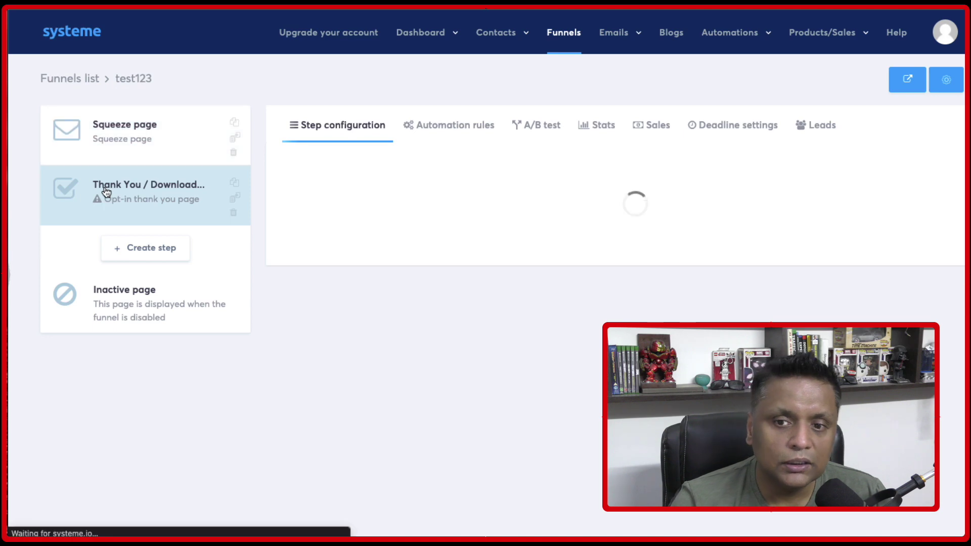
{"action": "mouse_move", "coordinate": [459, 374]}
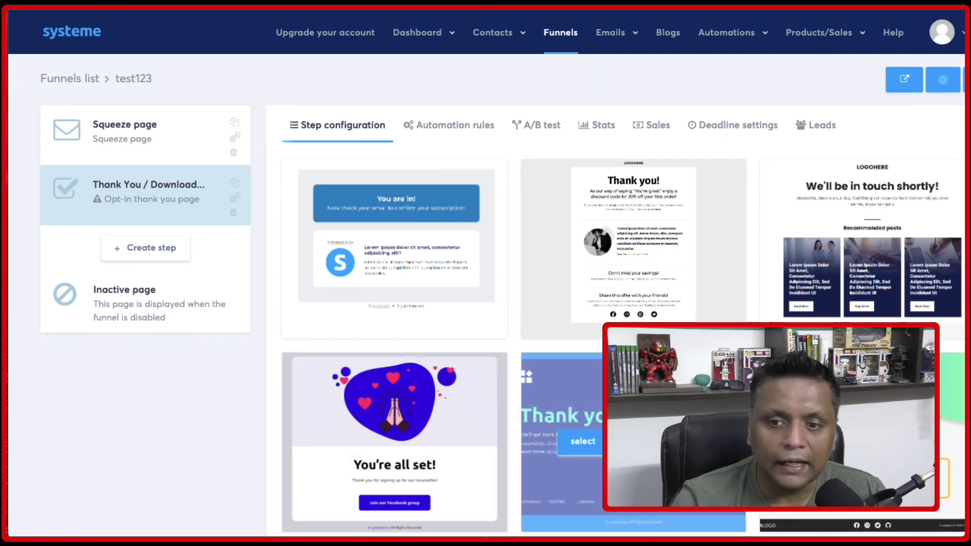
{"action": "scroll", "coordinate": [542, 366], "scroll_direction": "down", "scroll_amount": 8}
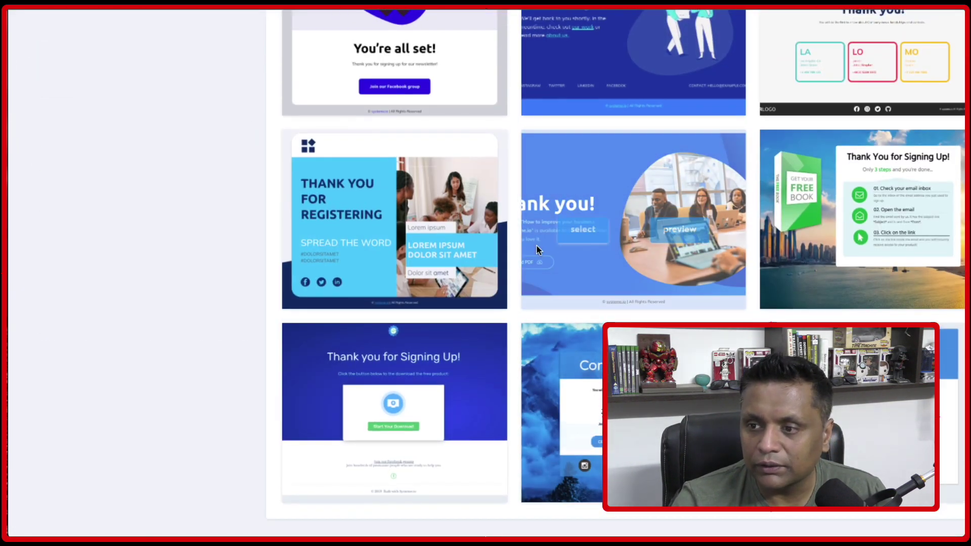
{"action": "left_click", "coordinate": [591, 219]}
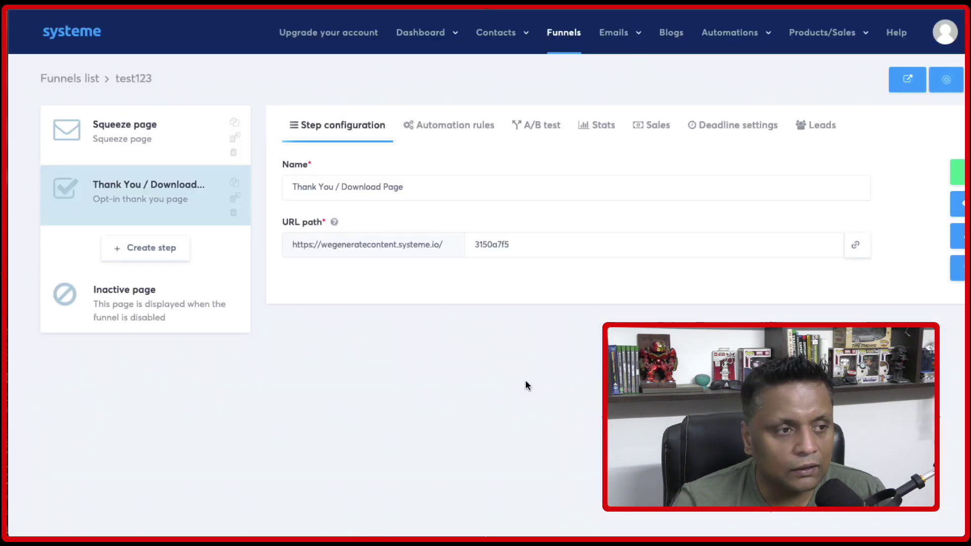
{"action": "left_click", "coordinate": [957, 204]}
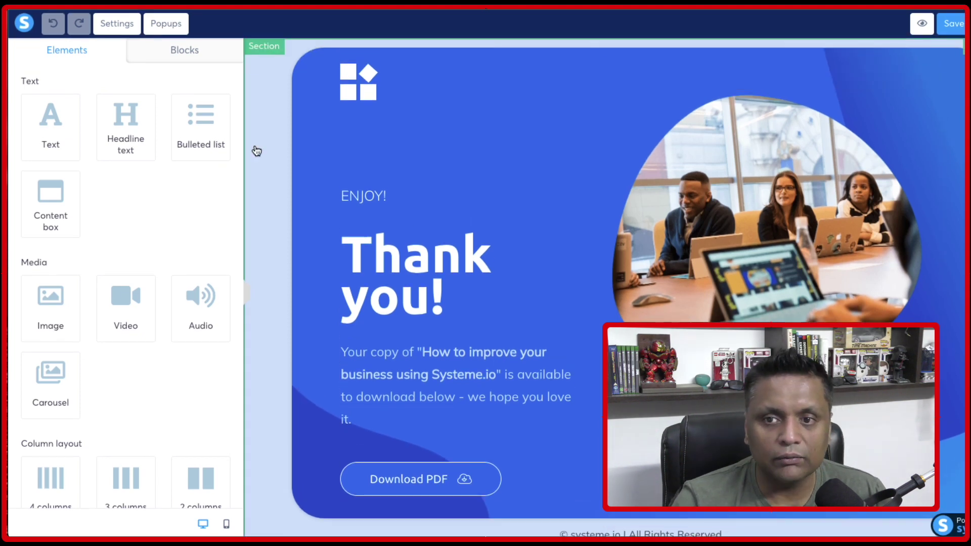
Add the 'Select Your Package Now' three-card pricing block from the Price plans blocks.
{"action": "left_click", "coordinate": [189, 53]}
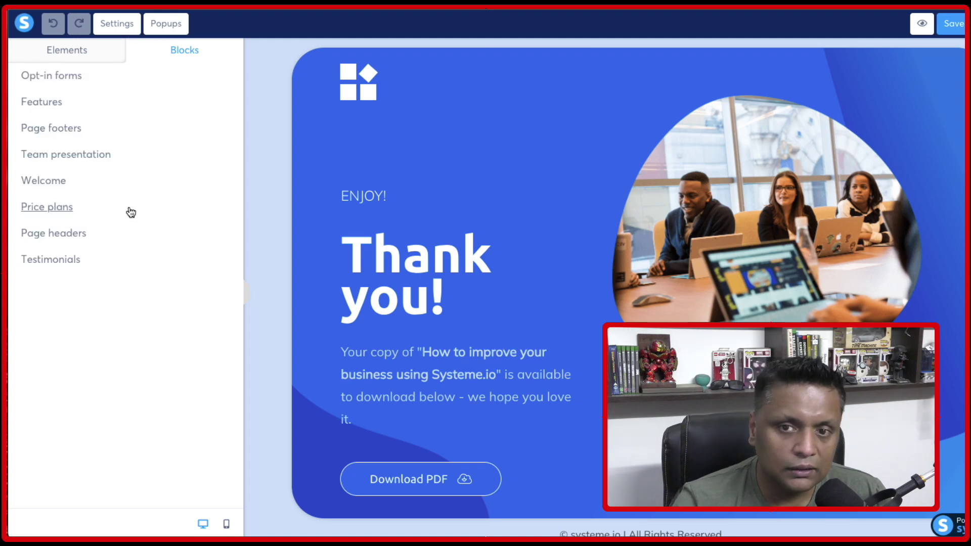
{"action": "left_click", "coordinate": [34, 208]}
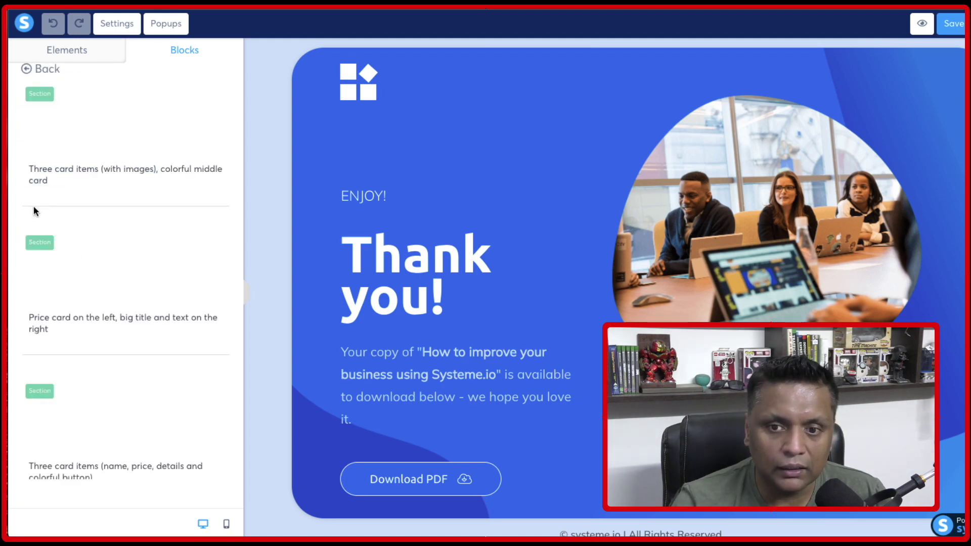
{"action": "left_click", "coordinate": [100, 175]}
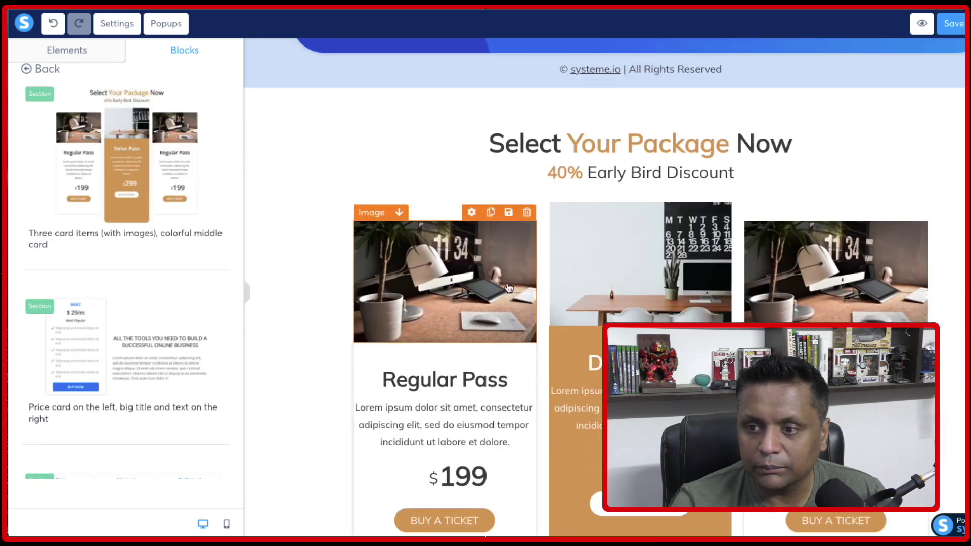
{"action": "scroll", "coordinate": [367, 338], "scroll_direction": "down", "scroll_amount": 3}
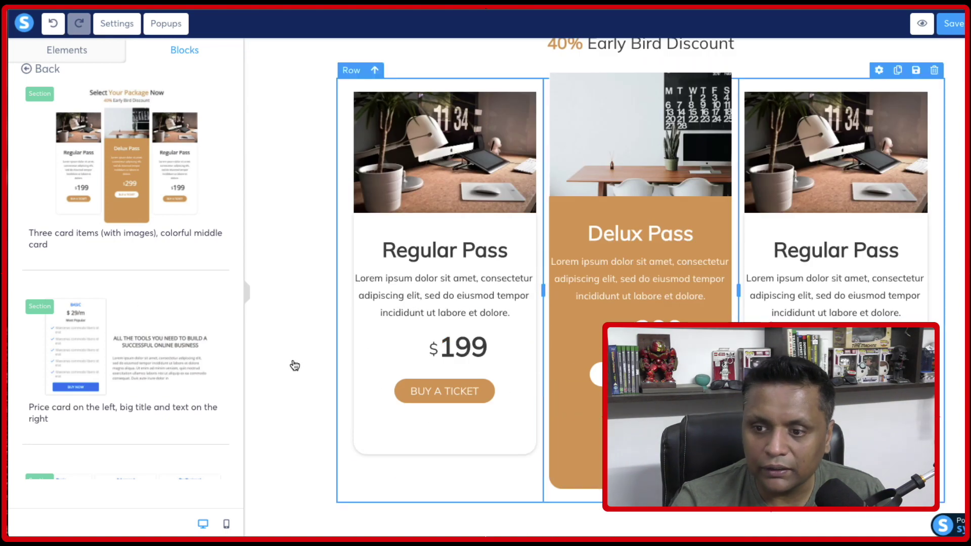
Add the footer block with a logo and Contact Us columns below the page content.
{"action": "left_click", "coordinate": [35, 71]}
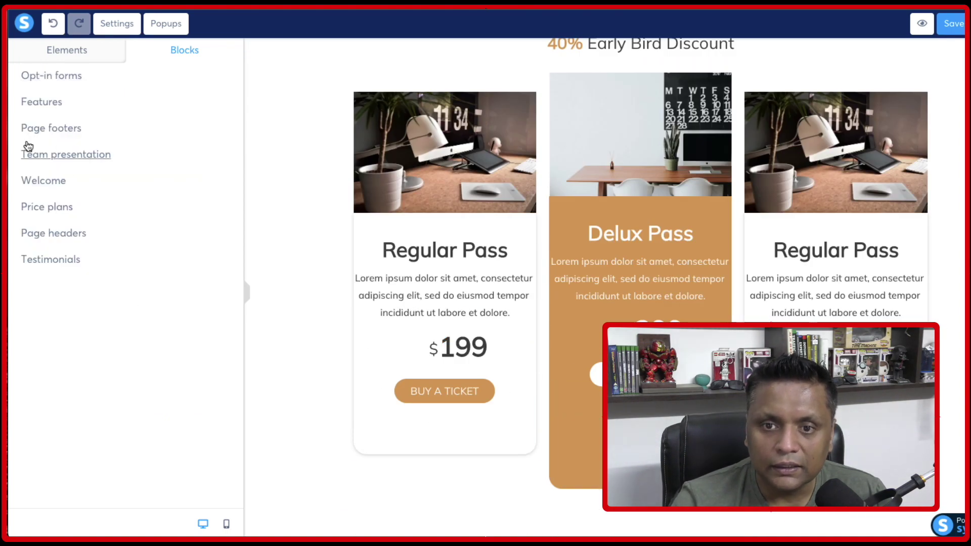
{"action": "left_click", "coordinate": [40, 129]}
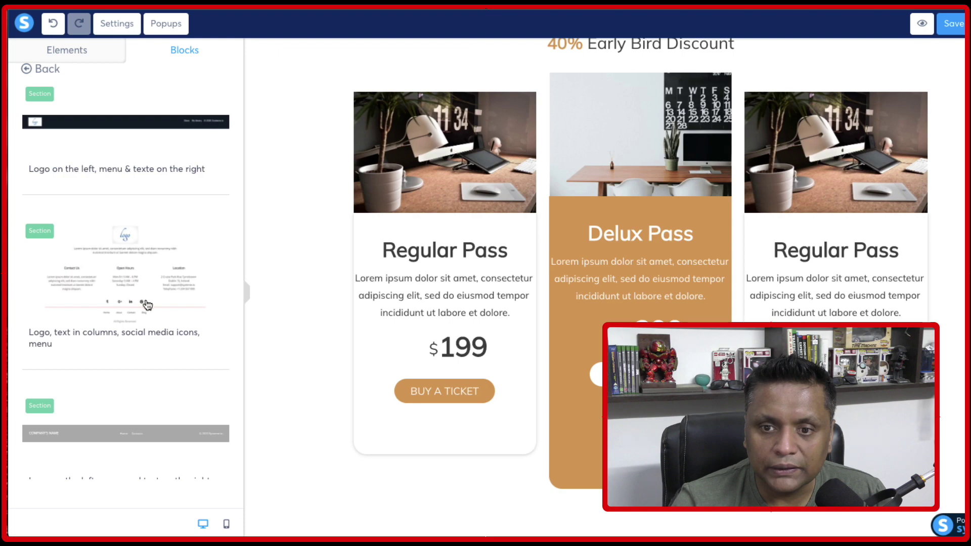
{"action": "left_click", "coordinate": [77, 288]}
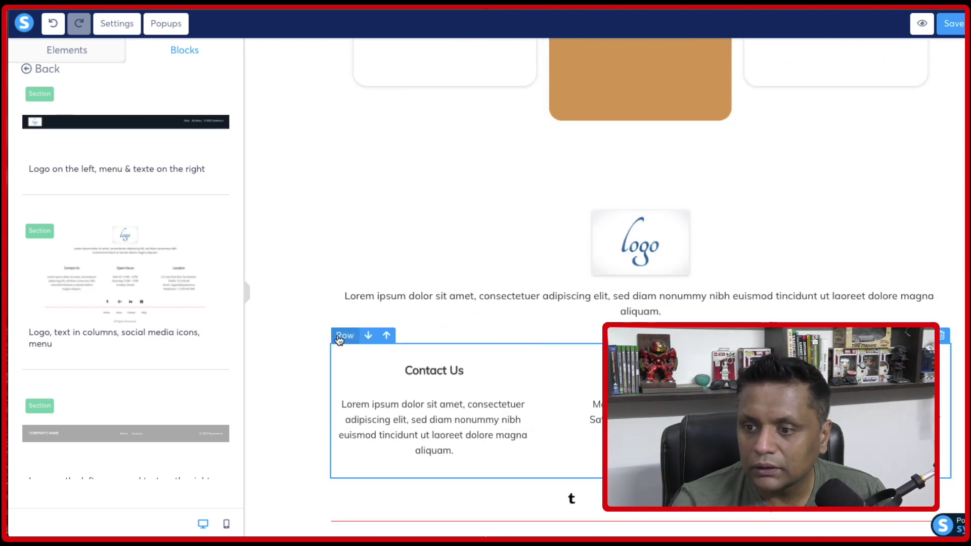
{"action": "scroll", "coordinate": [91, 263], "scroll_direction": "down", "scroll_amount": 5}
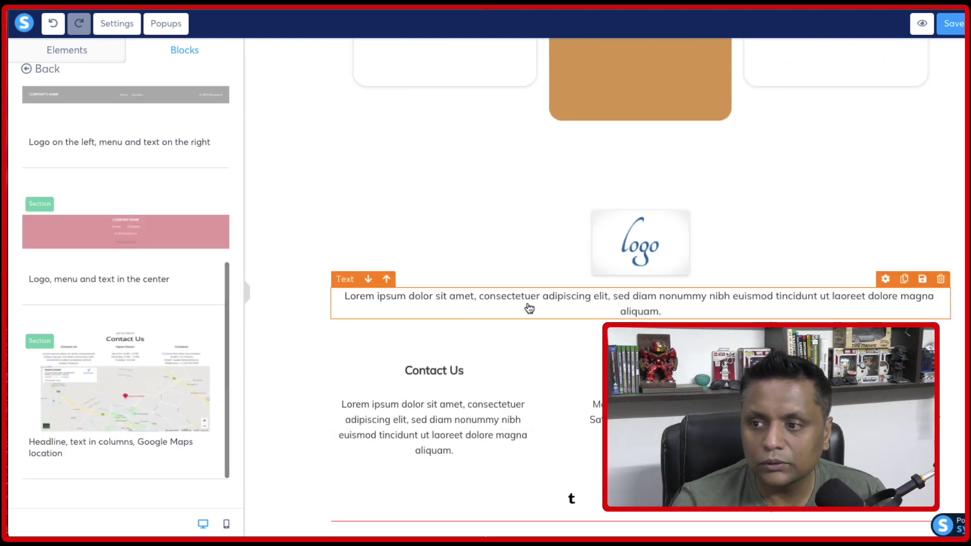
{"action": "scroll", "coordinate": [528, 308], "scroll_direction": "up", "scroll_amount": 10}
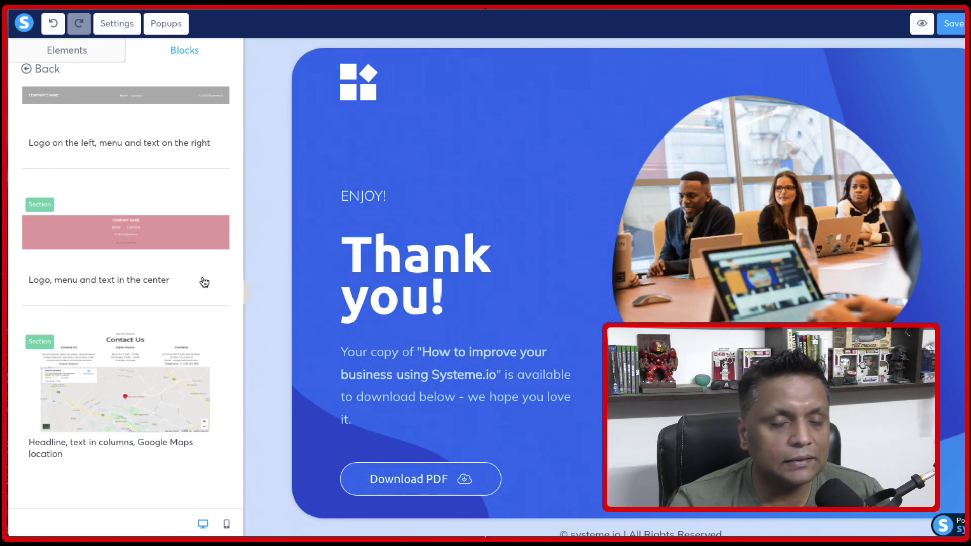
Save the thank-you page, go back to the funnels list, and preview the live test123 opt-in page.
{"action": "left_click", "coordinate": [954, 23]}
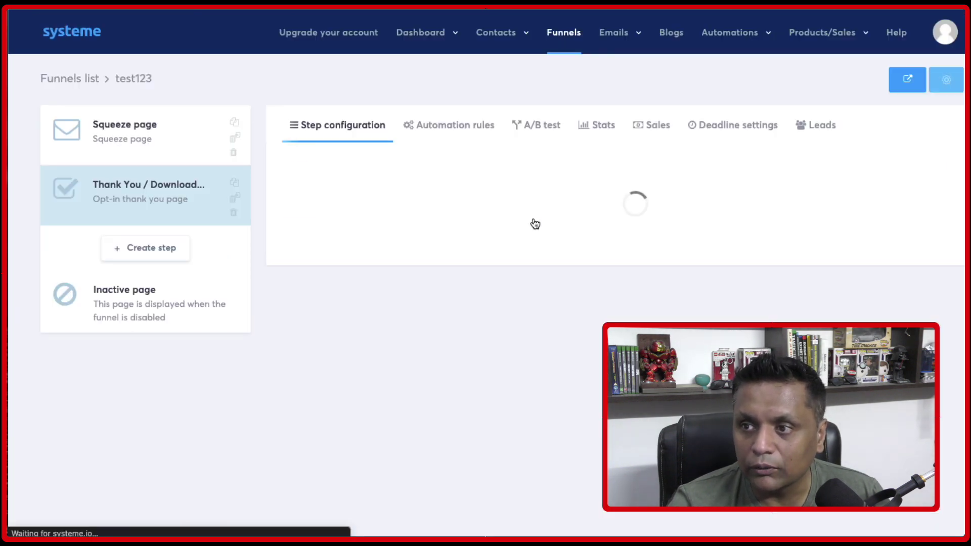
{"action": "left_click", "coordinate": [114, 140]}
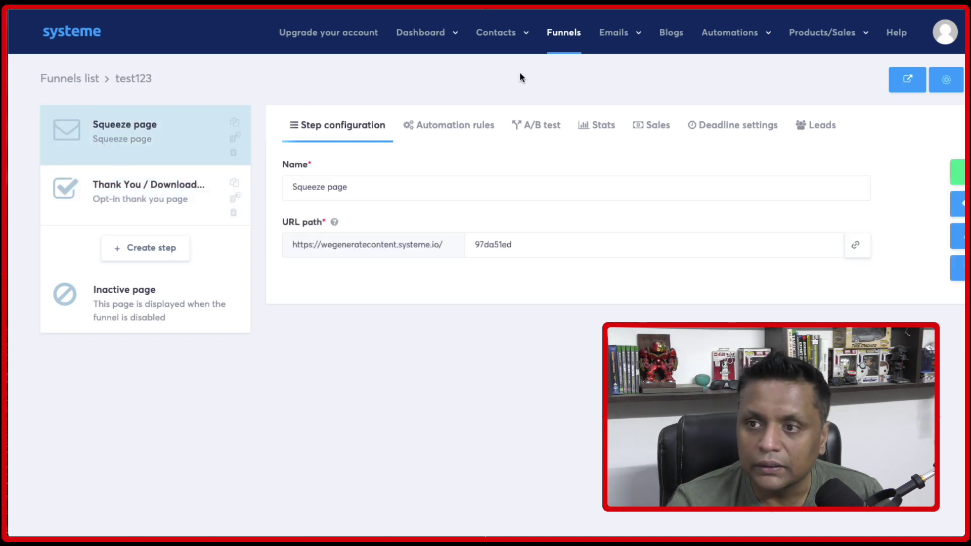
{"action": "left_click", "coordinate": [565, 33]}
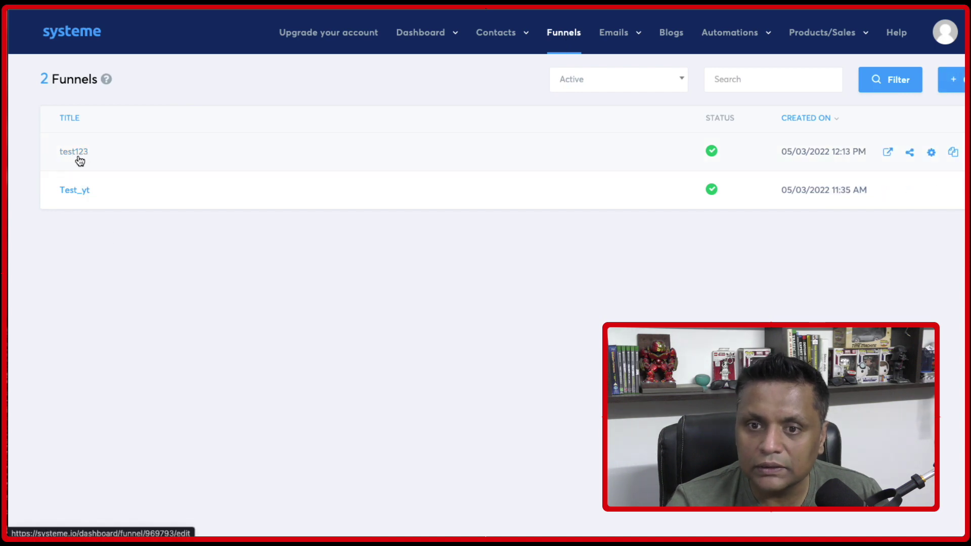
{"action": "left_click", "coordinate": [886, 157]}
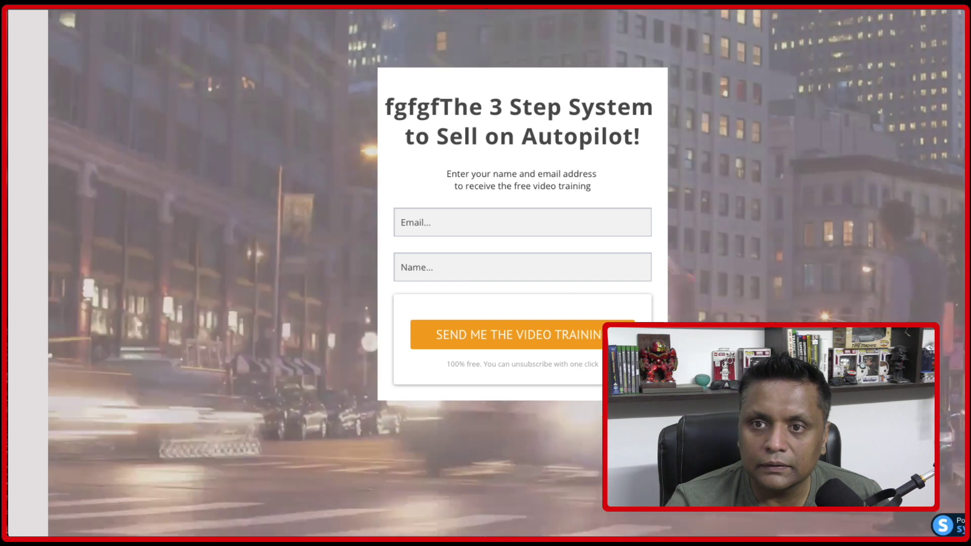
{"action": "key", "text": "ctrl+w"}
{"action": "left_click", "coordinate": [910, 156]}
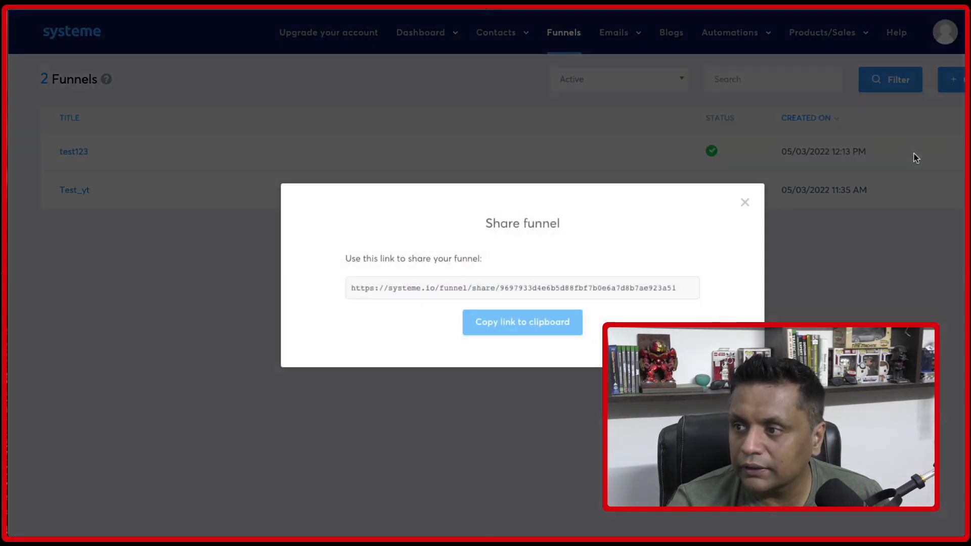
{"action": "double_click", "coordinate": [635, 292]}
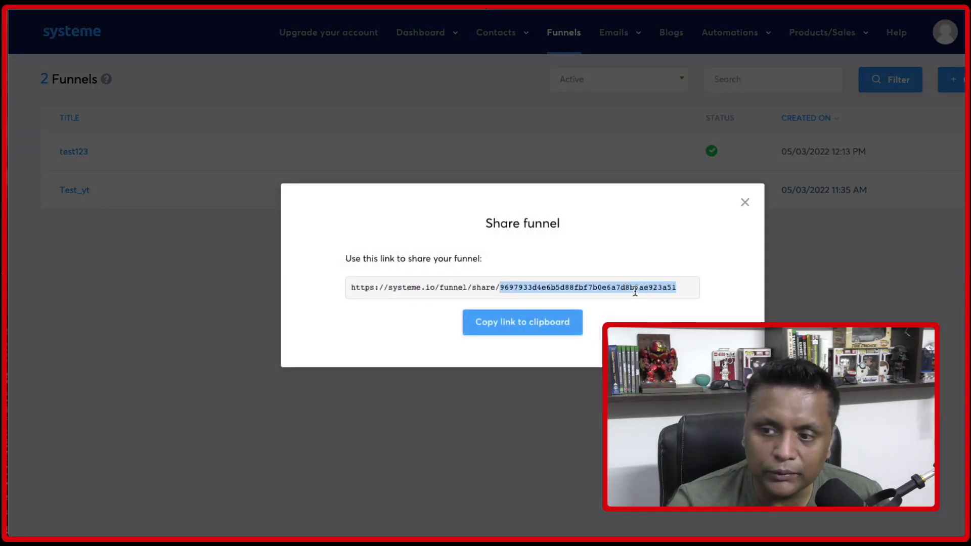
{"action": "triple_click", "coordinate": [635, 291]}
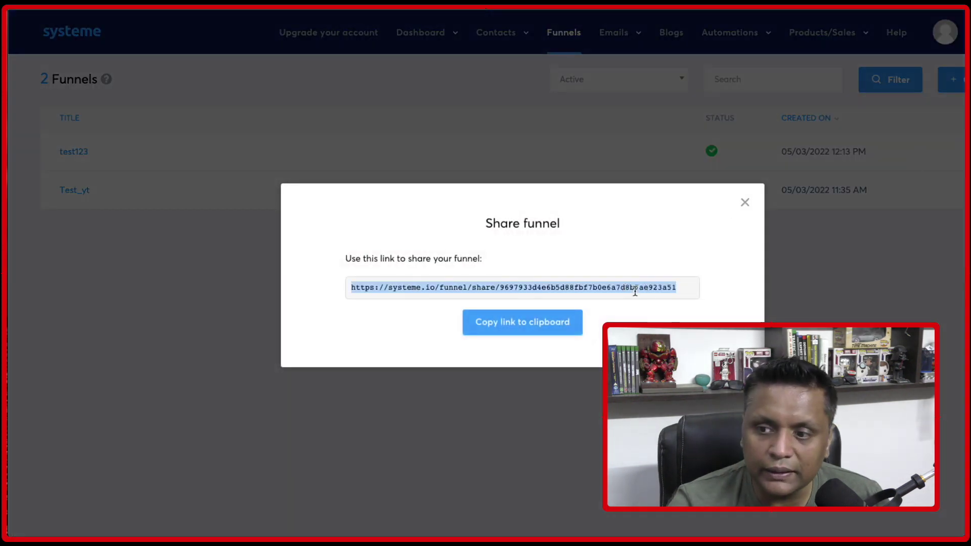
{"action": "left_click", "coordinate": [745, 203]}
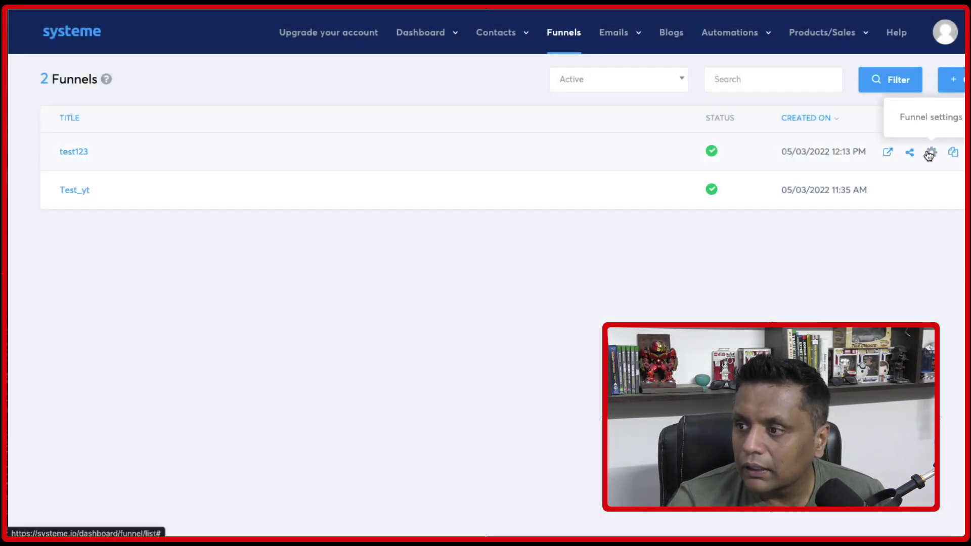